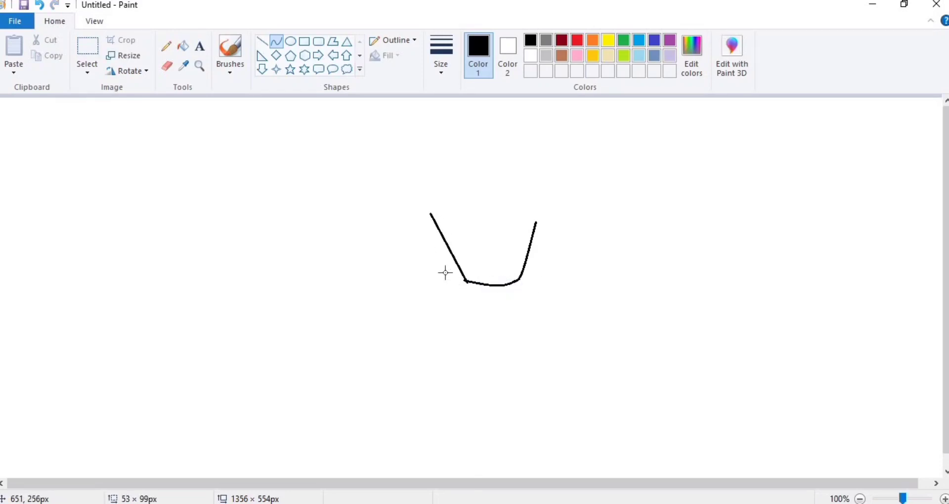
# Bend the head's left side line outward and draw a curve from its upper end up toward the crown
pyautogui.moveTo(445, 271); pyautogui.dragTo(453, 276)
pyautogui.moveTo(459, 220)
pyautogui.mouseDown()
pyautogui.moveTo(435, 223)
pyautogui.moveTo(436, 232)
pyautogui.moveTo(461, 150)
pyautogui.mouseUp()
pyautogui.moveTo(421, 202); pyautogui.dragTo(428, 202)
pyautogui.click(427, 202)
# Draw the rounded top of the head and the open outline of the right eyebrow at its end
pyautogui.moveTo(536, 222)
pyautogui.mouseDown()
pyautogui.moveTo(521, 201)
pyautogui.moveTo(536, 212)
pyautogui.mouseUp()
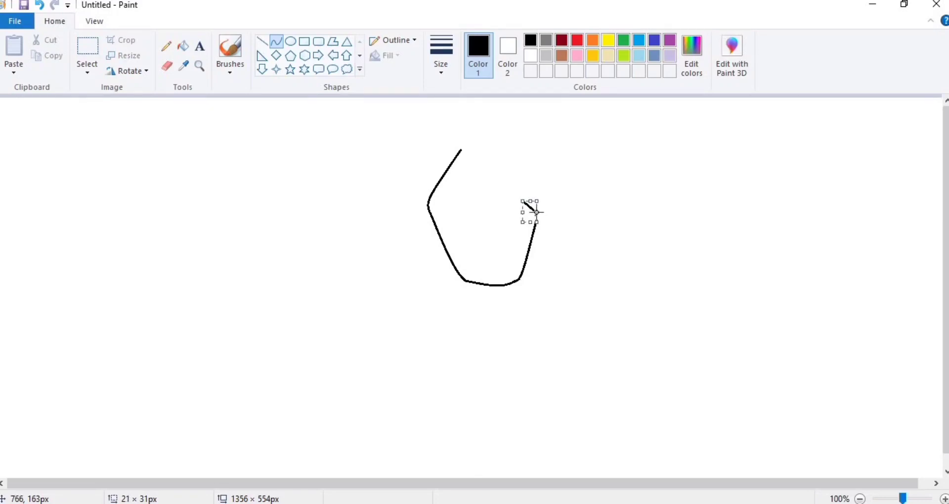
pyautogui.hotkey('ctrl', 'z')
pyautogui.moveTo(461, 150); pyautogui.dragTo(516, 134)
pyautogui.moveTo(495, 120)
pyautogui.mouseDown()
pyautogui.moveTo(484, 120)
pyautogui.moveTo(502, 116)
pyautogui.moveTo(525, 144)
pyautogui.moveTo(501, 138)
pyautogui.mouseUp()
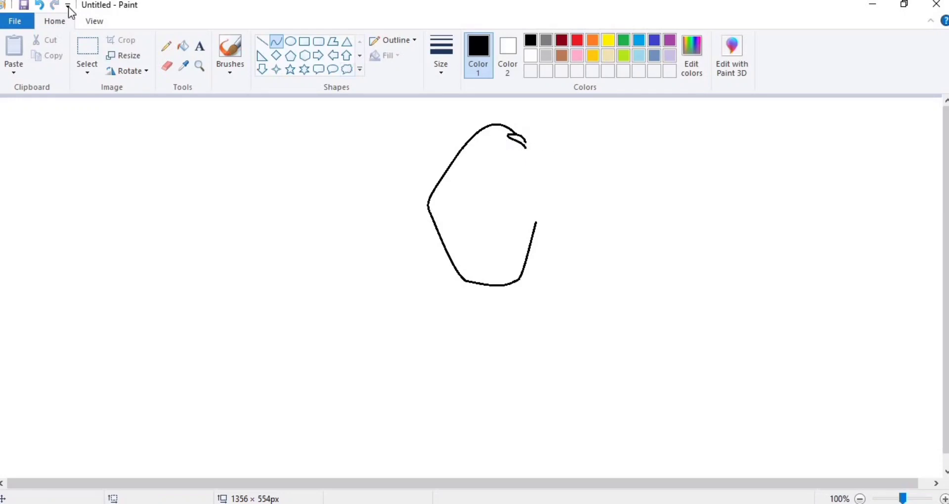
# Close the outer tip of the right eyebrow with a short curve about 2 × 10 px
pyautogui.click(94, 20)
pyautogui.click(14, 45)
pyautogui.moveTo(197, 483); pyautogui.dragTo(499, 483)
pyautogui.click(54, 21)
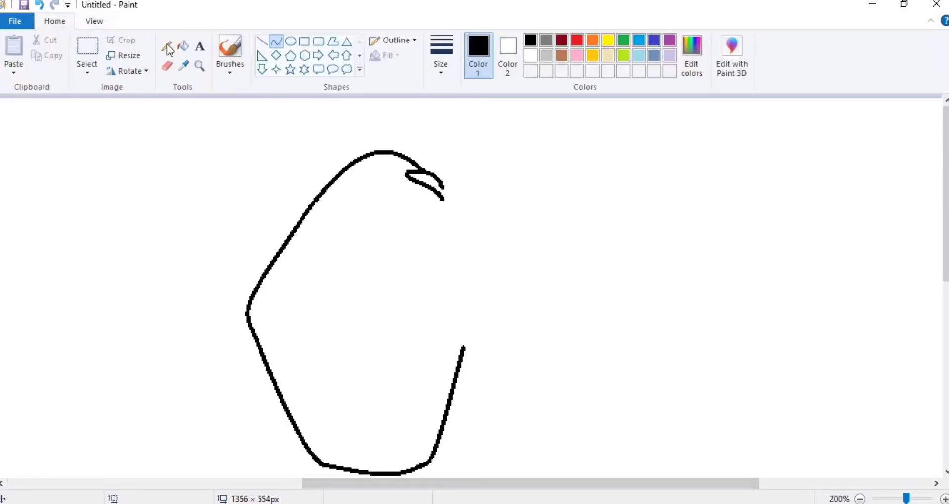
pyautogui.moveTo(444, 189)
pyautogui.mouseDown()
pyautogui.moveTo(445, 199)
pyautogui.moveTo(445, 191)
pyautogui.mouseUp()
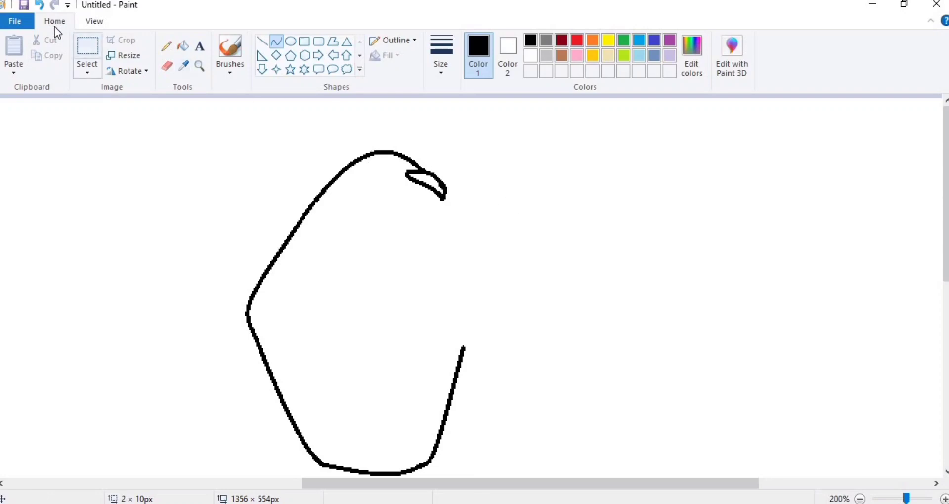
# Touch up the inside of the right eyebrow's tip with a white brush
pyautogui.click(167, 66)
pyautogui.click(277, 43)
pyautogui.click(230, 49)
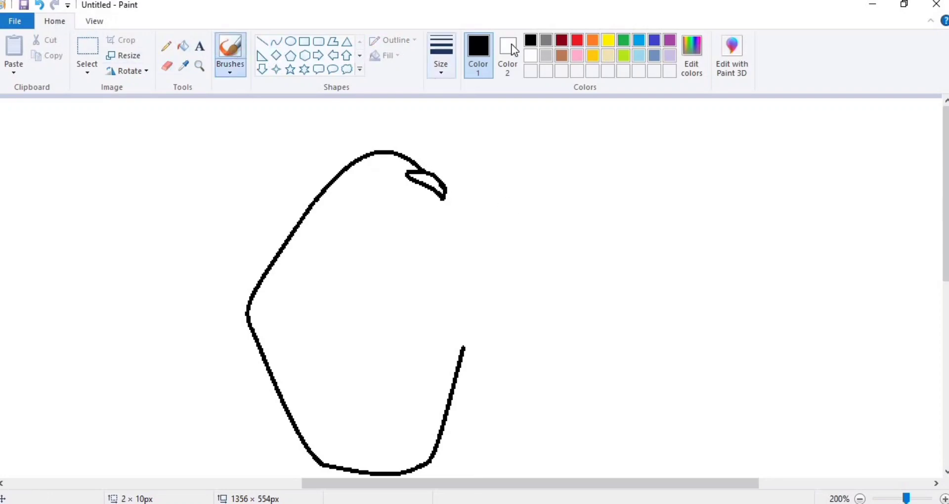
pyautogui.moveTo(438, 185); pyautogui.dragTo(440, 188)
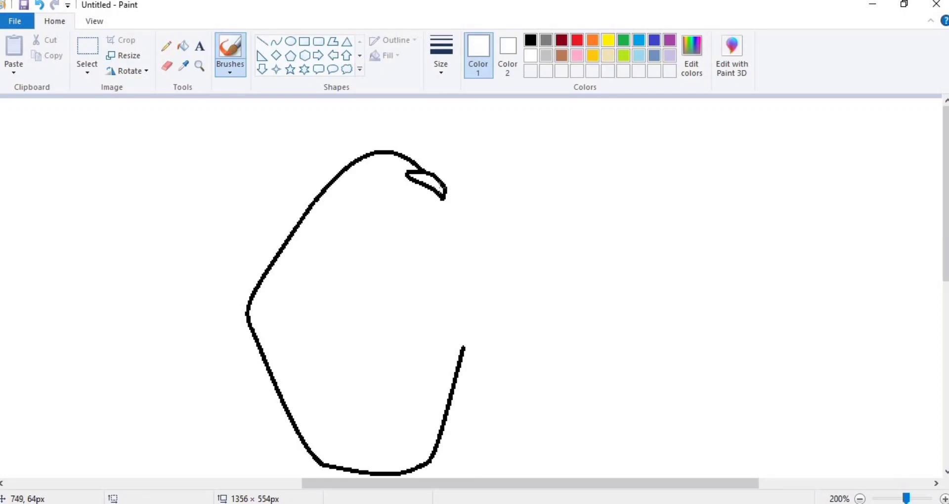
# Draw the curved upper edge of the left eyebrow in black under the top of the head
pyautogui.click(94, 21)
pyautogui.click(43, 54)
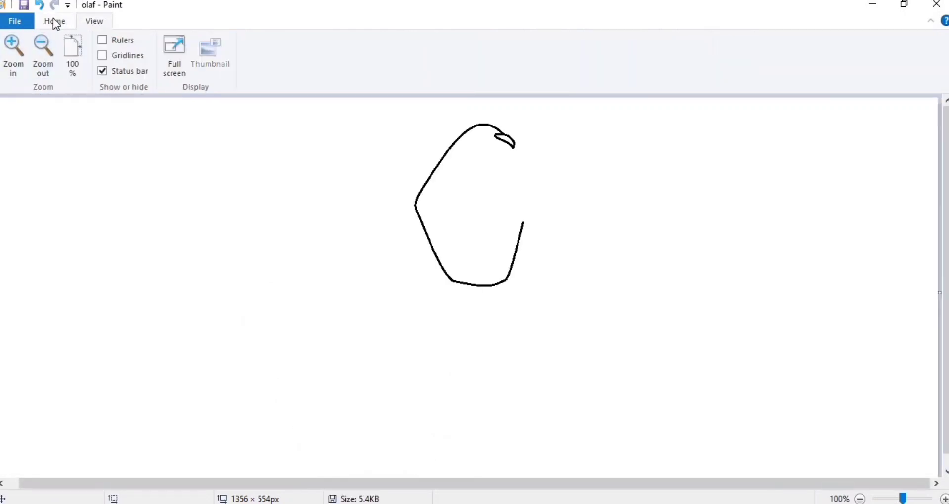
pyautogui.click(54, 22)
pyautogui.click(531, 42)
pyautogui.click(276, 41)
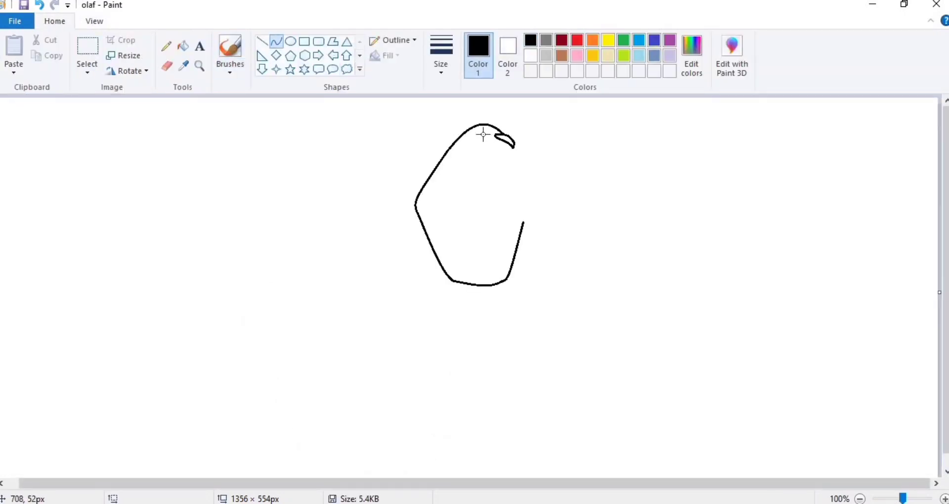
pyautogui.moveTo(484, 134)
pyautogui.mouseDown()
pyautogui.moveTo(470, 142)
pyautogui.moveTo(461, 130)
pyautogui.mouseUp()
# Close the left eyebrow with a short inner end, a curved lower edge and an outer tip
pyautogui.click(94, 20)
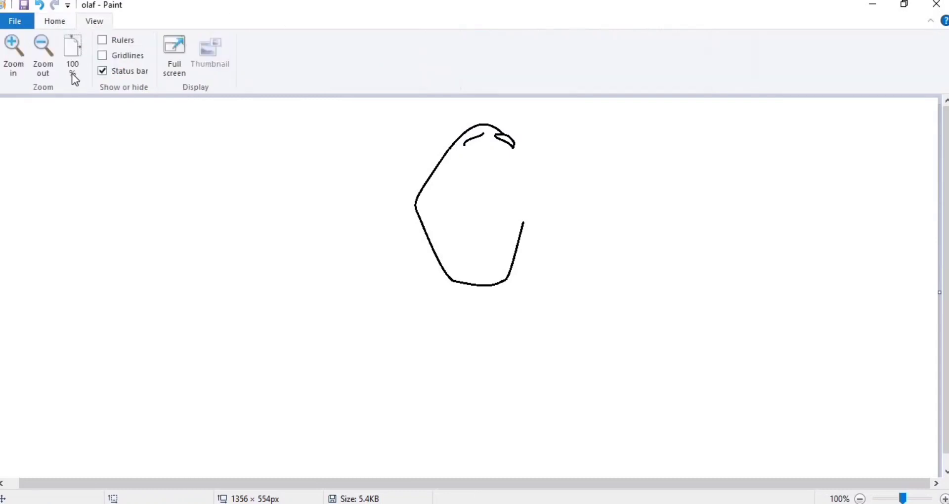
pyautogui.click(43, 54)
pyautogui.doubleClick(14, 55)
pyautogui.moveTo(202, 486); pyautogui.dragTo(370, 488)
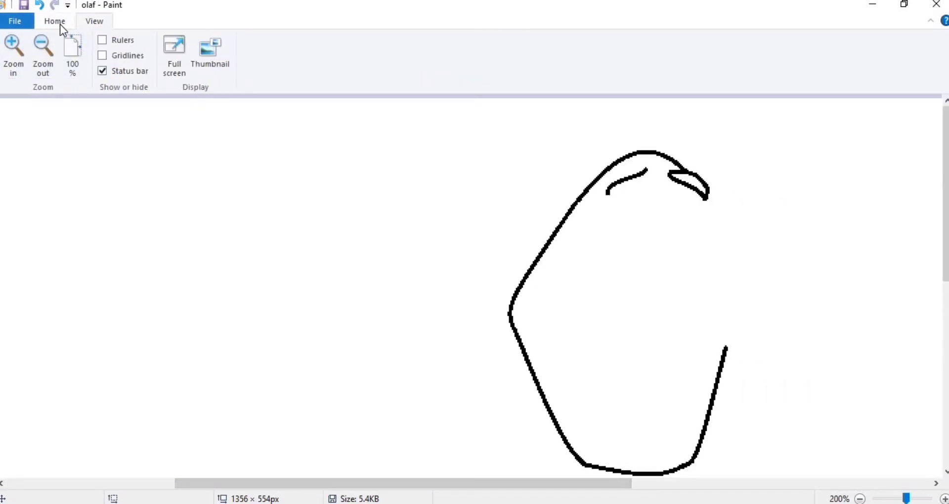
pyautogui.click(59, 23)
pyautogui.moveTo(648, 171); pyautogui.dragTo(651, 185)
pyautogui.hotkey('ctrl', 'z')
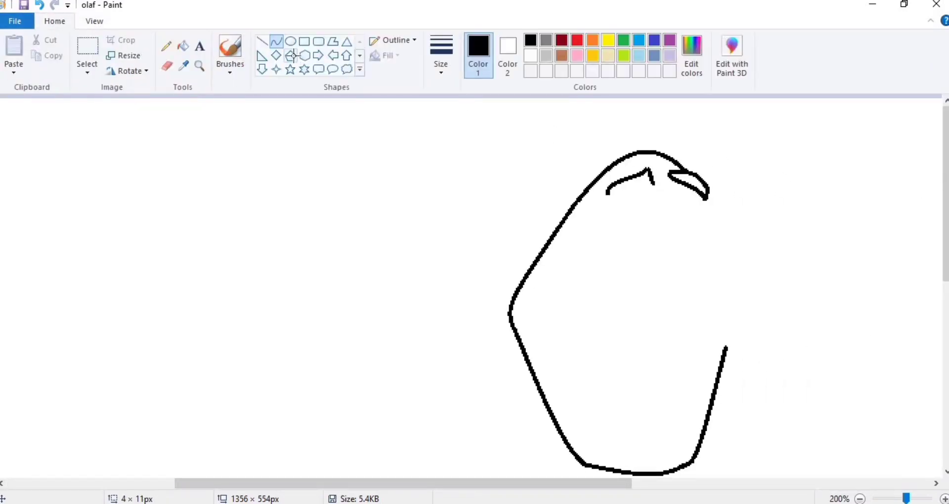
pyautogui.click(261, 41)
pyautogui.moveTo(645, 170)
pyautogui.mouseDown()
pyautogui.moveTo(651, 182)
pyautogui.moveTo(607, 202)
pyautogui.moveTo(626, 185)
pyautogui.moveTo(624, 193)
pyautogui.moveTo(634, 193)
pyautogui.moveTo(606, 212)
pyautogui.moveTo(607, 200)
pyautogui.mouseUp()
pyautogui.click(276, 41)
pyautogui.click(94, 21)
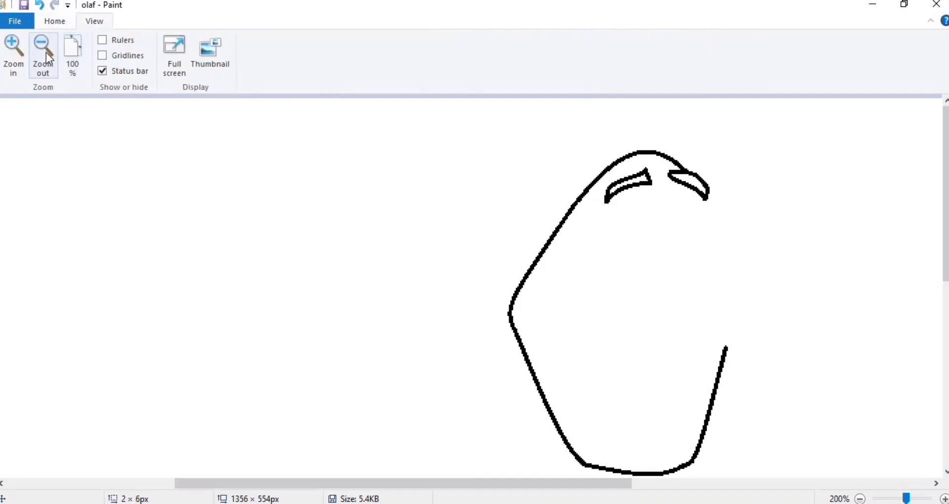
# Draw a slightly bent curve about 12 × 36 px from the right eyebrow's outer tip down the forehead
pyautogui.click(46, 53)
pyautogui.click(54, 21)
pyautogui.click(262, 42)
pyautogui.click(94, 21)
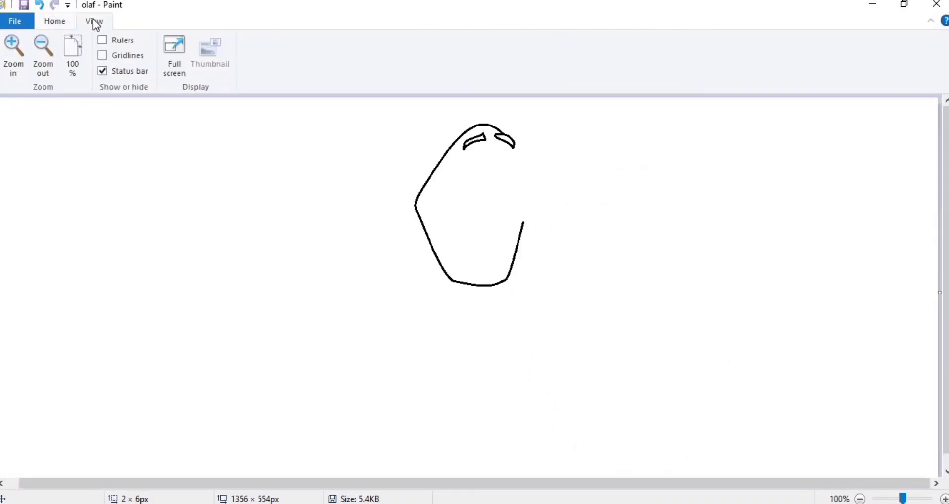
pyautogui.click(13, 49)
pyautogui.moveTo(190, 484); pyautogui.dragTo(435, 464)
pyautogui.moveTo(569, 228); pyautogui.dragTo(572, 239)
pyautogui.hotkey('ctrl', 'z')
pyautogui.click(55, 21)
pyautogui.click(276, 46)
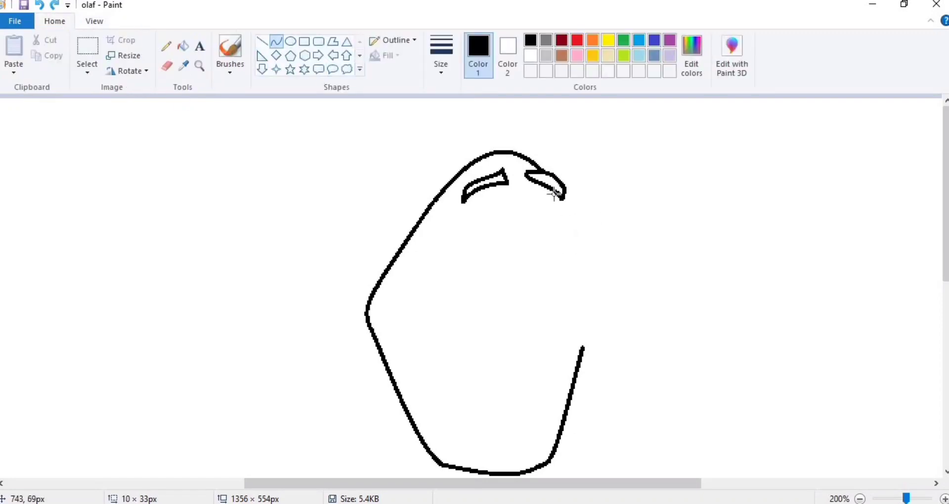
pyautogui.moveTo(562, 196); pyautogui.dragTo(575, 242)
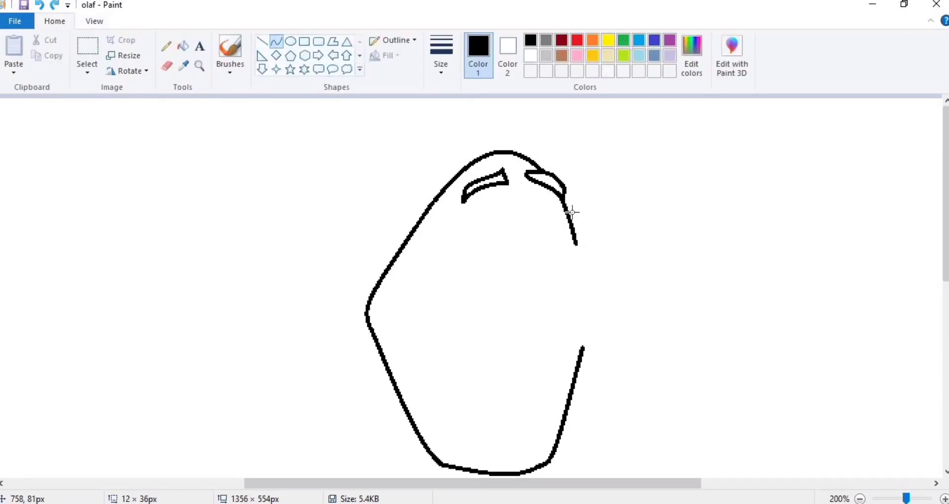
pyautogui.click(570, 218)
# Draw the long pointed nose extending right from the forehead curve, with a small bump before its tip and a curved underside
pyautogui.scroll(-1, 486, 177)
pyautogui.moveTo(487, 178)
pyautogui.mouseDown()
pyautogui.moveTo(570, 164)
pyautogui.moveTo(521, 168)
pyautogui.moveTo(566, 149)
pyautogui.moveTo(501, 176)
pyautogui.moveTo(531, 164)
pyautogui.moveTo(572, 178)
pyautogui.mouseUp()
pyautogui.hotkey('ctrl', 'z')
pyautogui.moveTo(558, 170)
pyautogui.mouseDown()
pyautogui.moveTo(604, 187)
pyautogui.moveTo(578, 178)
pyautogui.moveTo(587, 158)
pyautogui.moveTo(582, 186)
pyautogui.moveTo(594, 186)
pyautogui.mouseUp()
pyautogui.click(658, 169)
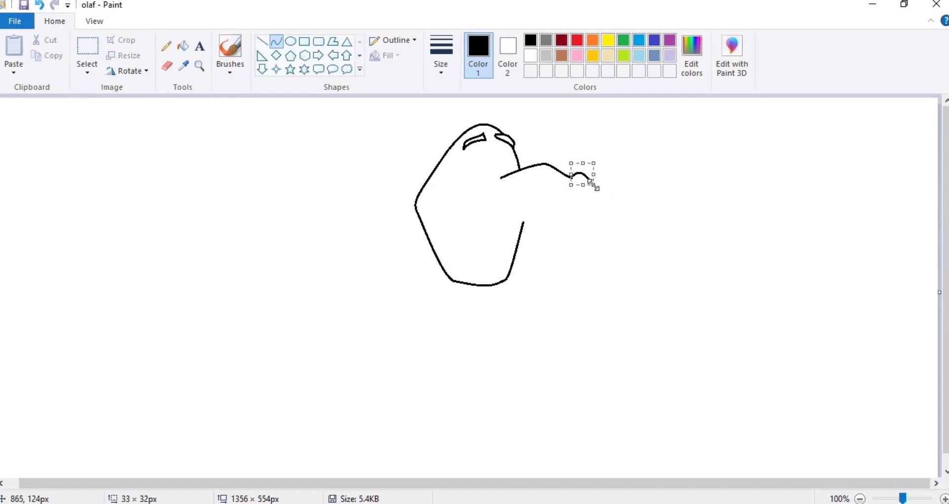
pyautogui.click(666, 196)
pyautogui.moveTo(499, 178)
pyautogui.mouseDown()
pyautogui.moveTo(511, 191)
pyautogui.moveTo(503, 189)
pyautogui.moveTo(598, 186)
pyautogui.moveTo(544, 173)
pyautogui.moveTo(535, 182)
pyautogui.moveTo(586, 183)
pyautogui.mouseUp()
pyautogui.click(578, 207)
# Erase the right side, bottom and lower left part of the head outline
pyautogui.click(167, 66)
pyautogui.moveTo(521, 219); pyautogui.dragTo(519, 228)
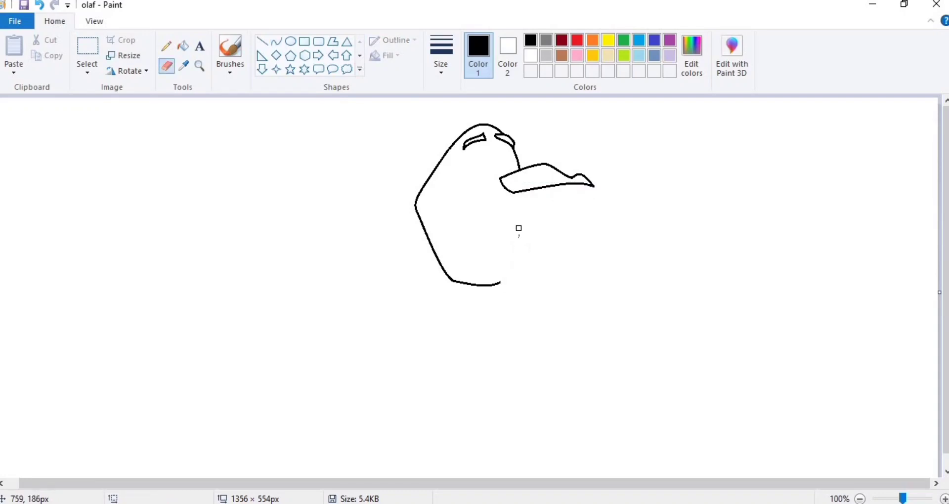
pyautogui.moveTo(503, 284)
pyautogui.mouseDown()
pyautogui.moveTo(448, 283)
pyautogui.moveTo(451, 271)
pyautogui.moveTo(417, 226)
pyautogui.moveTo(415, 199)
pyautogui.mouseUp()
# Draw the upper lip as a curve below the nose and a long mouth line back to the left, trimming the overrunning corner
pyautogui.click(276, 41)
pyautogui.hotkey('ctrl', 'z')
pyautogui.moveTo(565, 227)
pyautogui.mouseDown()
pyautogui.moveTo(581, 197)
pyautogui.moveTo(572, 212)
pyautogui.moveTo(575, 200)
pyautogui.moveTo(472, 205)
pyautogui.moveTo(574, 210)
pyautogui.moveTo(567, 215)
pyautogui.mouseUp()
pyautogui.hotkey('ctrl', 'z')
pyautogui.click(575, 199)
pyautogui.moveTo(499, 219)
pyautogui.mouseDown()
pyautogui.moveTo(491, 236)
pyautogui.moveTo(466, 196)
pyautogui.moveTo(451, 209)
pyautogui.moveTo(489, 221)
pyautogui.moveTo(467, 223)
pyautogui.moveTo(479, 220)
pyautogui.mouseUp()
pyautogui.click(658, 241)
pyautogui.click(167, 66)
pyautogui.click(276, 41)
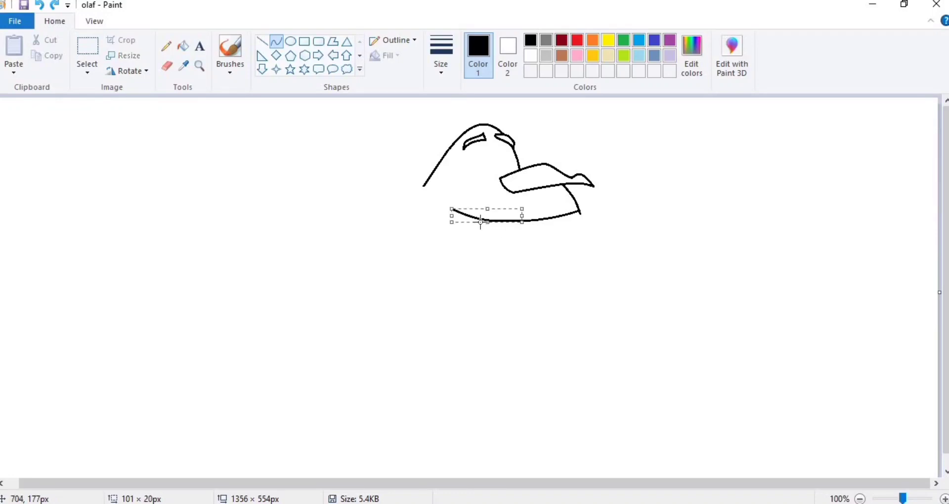
pyautogui.click(167, 66)
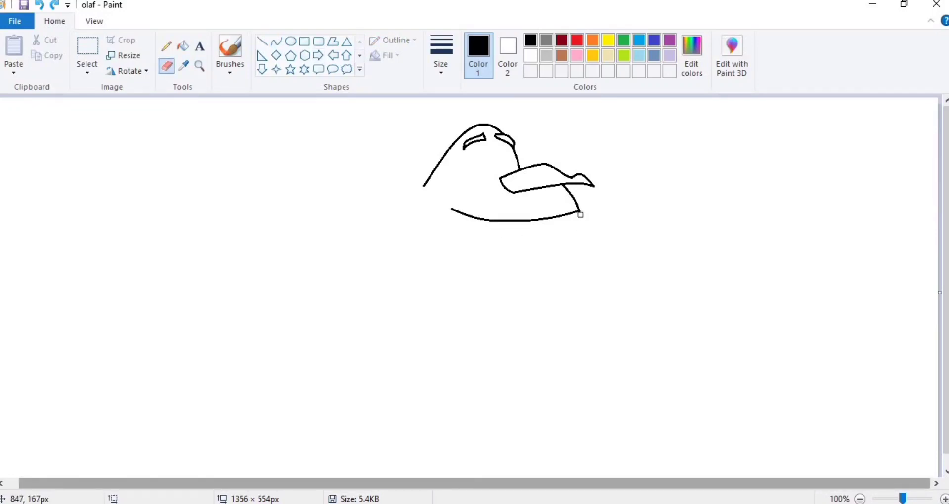
# Draw the left cheek bulging outward from the forehead down to the jaw, and trim its overrunning lower end
pyautogui.click(276, 42)
pyautogui.moveTo(424, 185); pyautogui.dragTo(416, 264)
pyautogui.moveTo(416, 225)
pyautogui.mouseDown()
pyautogui.moveTo(390, 224)
pyautogui.moveTo(394, 238)
pyautogui.moveTo(390, 228)
pyautogui.moveTo(459, 335)
pyautogui.mouseUp()
pyautogui.click(472, 275)
pyautogui.click(167, 66)
pyautogui.click(279, 43)
pyautogui.moveTo(398, 252); pyautogui.dragTo(402, 247)
pyautogui.click(493, 294)
pyautogui.click(167, 66)
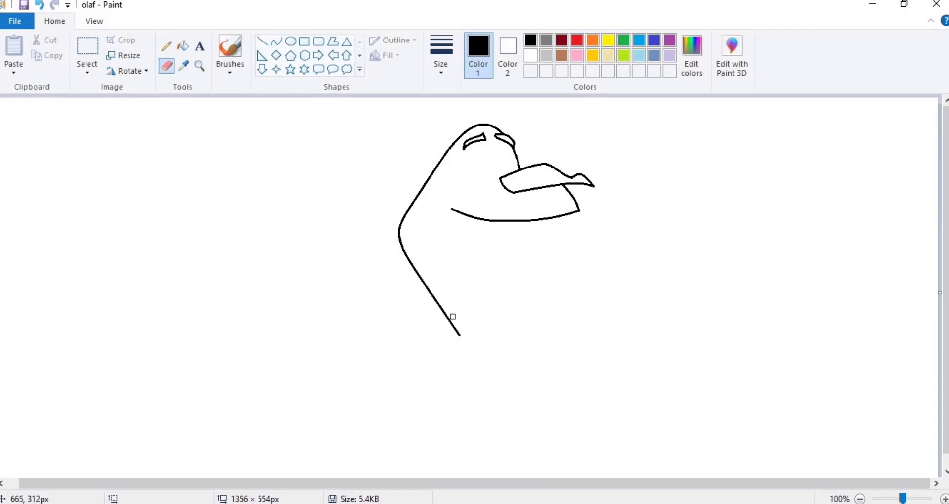
# Draw the rounded chin from the left cheek's end and the right jaw line rising from it, about 34 × 69 px
pyautogui.click(276, 43)
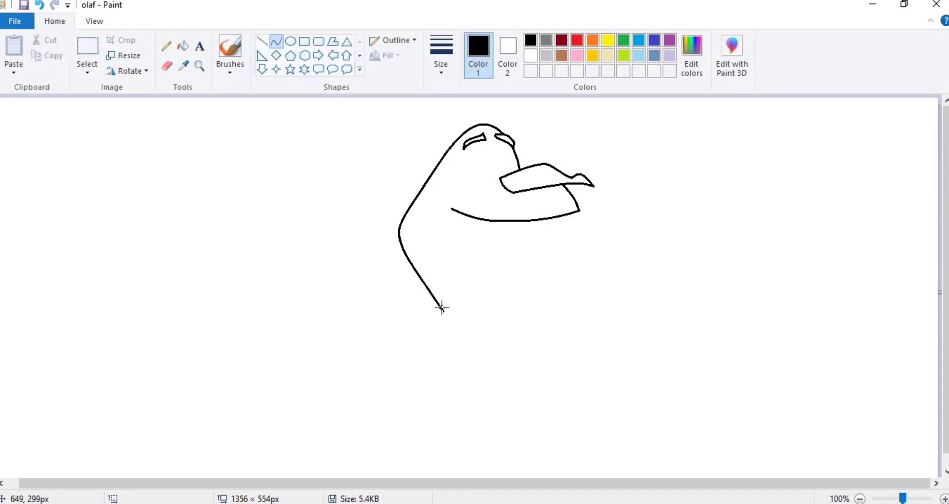
pyautogui.moveTo(441, 307); pyautogui.dragTo(528, 335)
pyautogui.moveTo(455, 322)
pyautogui.mouseDown()
pyautogui.moveTo(504, 345)
pyautogui.moveTo(452, 325)
pyautogui.moveTo(516, 335)
pyautogui.moveTo(542, 313)
pyautogui.moveTo(530, 317)
pyautogui.mouseUp()
pyautogui.click(167, 68)
pyautogui.click(276, 41)
pyautogui.moveTo(496, 322)
pyautogui.mouseDown()
pyautogui.moveTo(499, 338)
pyautogui.moveTo(525, 340)
pyautogui.moveTo(548, 278)
pyautogui.mouseUp()
pyautogui.click(522, 339)
pyautogui.click(577, 339)
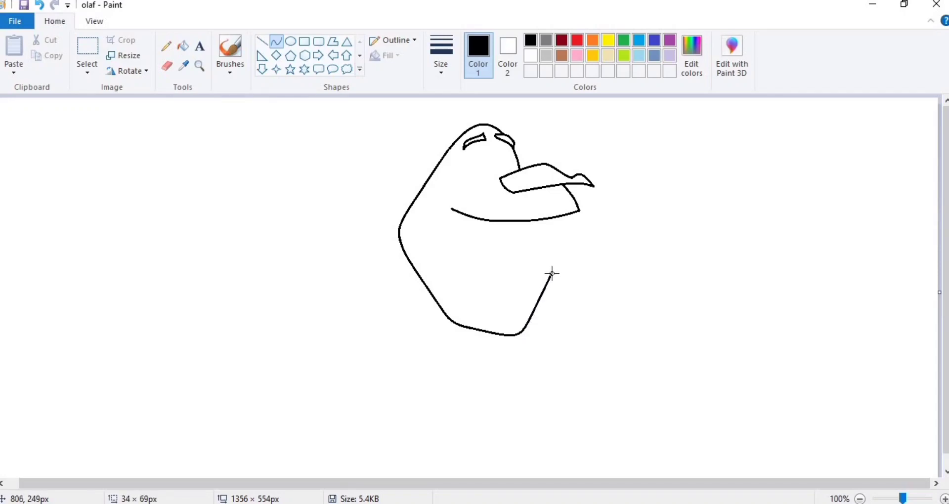
# Draw the large front tooth below the mouth line and extend the right jaw line up to it
pyautogui.moveTo(554, 217)
pyautogui.mouseDown()
pyautogui.moveTo(547, 240)
pyautogui.moveTo(565, 236)
pyautogui.moveTo(554, 245)
pyautogui.moveTo(527, 245)
pyautogui.moveTo(508, 216)
pyautogui.moveTo(511, 238)
pyautogui.mouseUp()
pyautogui.click(276, 41)
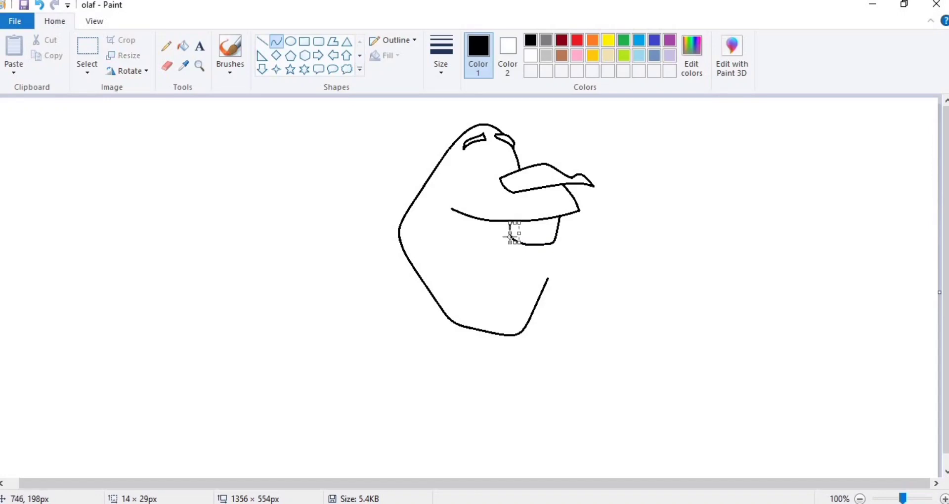
pyautogui.click(557, 244)
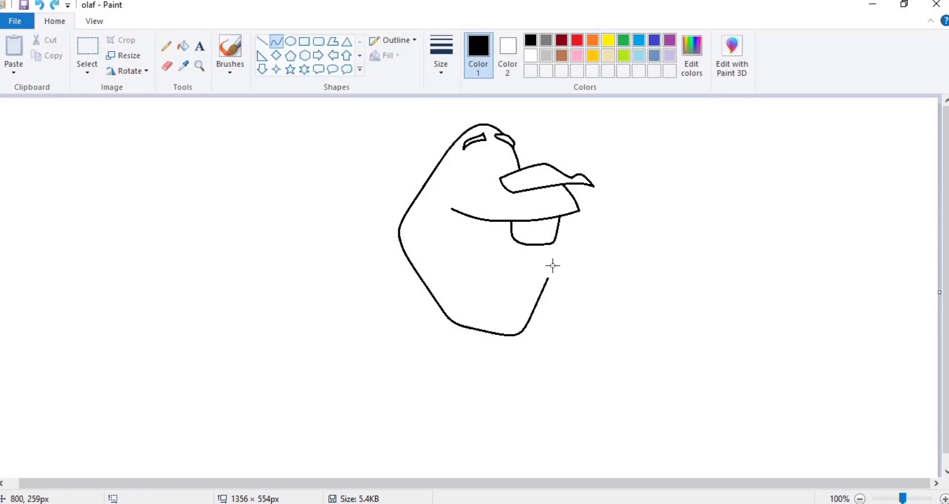
pyautogui.moveTo(548, 277); pyautogui.dragTo(556, 255)
pyautogui.click(276, 39)
# Draw the lower edge of the open mouth from its left corner to the tooth, and add a smile crease at that corner
pyautogui.moveTo(451, 208); pyautogui.dragTo(499, 261)
pyautogui.moveTo(457, 224); pyautogui.dragTo(487, 256)
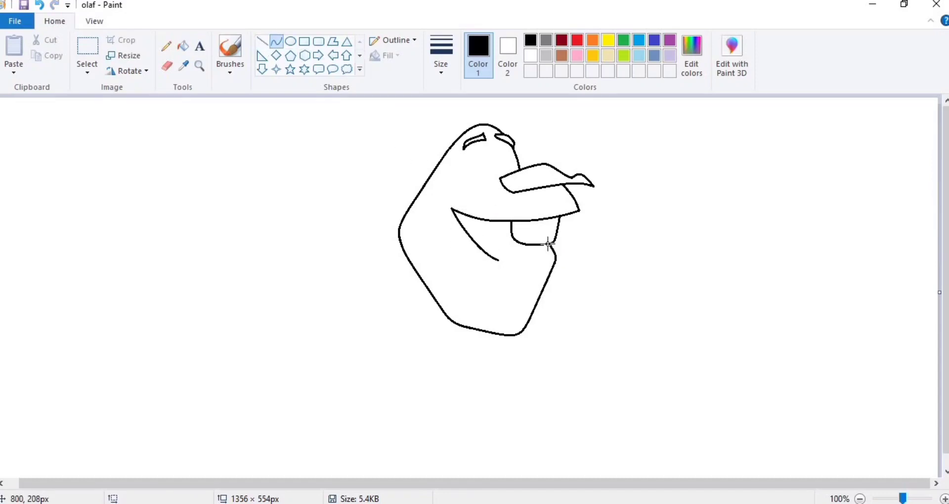
pyautogui.moveTo(551, 241)
pyautogui.mouseDown()
pyautogui.moveTo(504, 261)
pyautogui.moveTo(553, 262)
pyautogui.moveTo(532, 273)
pyautogui.moveTo(519, 269)
pyautogui.moveTo(541, 265)
pyautogui.moveTo(494, 260)
pyautogui.mouseUp()
pyautogui.moveTo(455, 211)
pyautogui.mouseDown()
pyautogui.moveTo(451, 197)
pyautogui.moveTo(449, 208)
pyautogui.mouseUp()
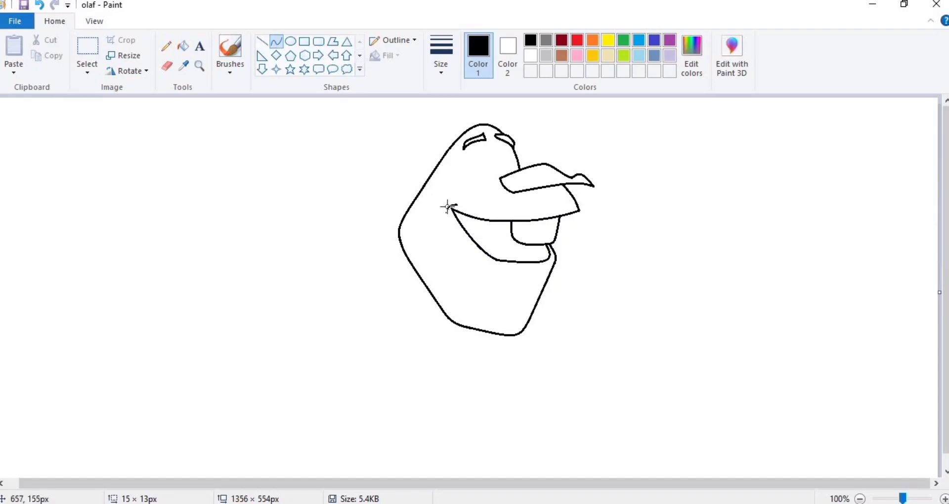
pyautogui.click(447, 207)
# Draw the right eye with its pupil outline beside the nose, and the open arc of the left eye
pyautogui.moveTo(517, 173); pyautogui.dragTo(511, 142)
pyautogui.moveTo(485, 178)
pyautogui.mouseDown()
pyautogui.moveTo(512, 163)
pyautogui.moveTo(493, 193)
pyautogui.moveTo(498, 167)
pyautogui.moveTo(500, 183)
pyautogui.moveTo(470, 175)
pyautogui.moveTo(472, 152)
pyautogui.moveTo(464, 171)
pyautogui.mouseUp()
pyautogui.click(167, 67)
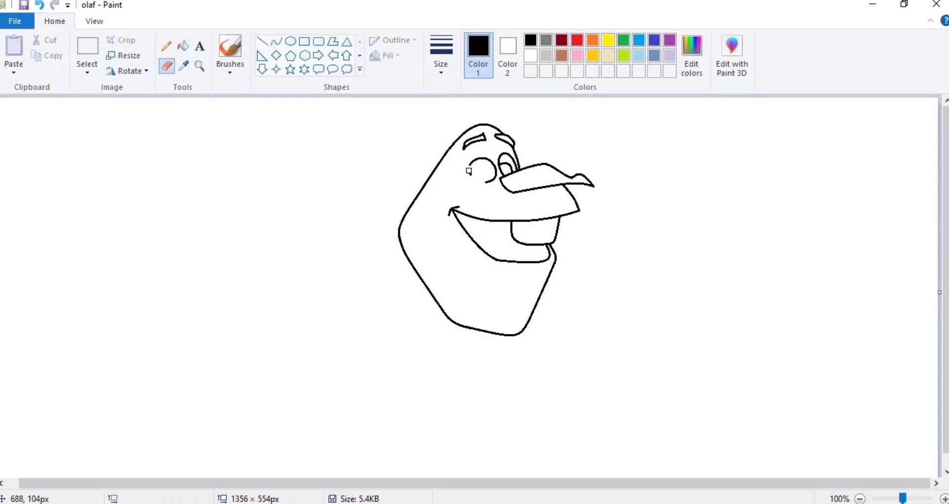
# Close the left eye's circle and draw the crease beneath it, about 50 × 25 px
pyautogui.click(277, 41)
pyautogui.moveTo(470, 165)
pyautogui.mouseDown()
pyautogui.moveTo(493, 189)
pyautogui.moveTo(481, 186)
pyautogui.mouseUp()
pyautogui.click(469, 177)
pyautogui.click(663, 192)
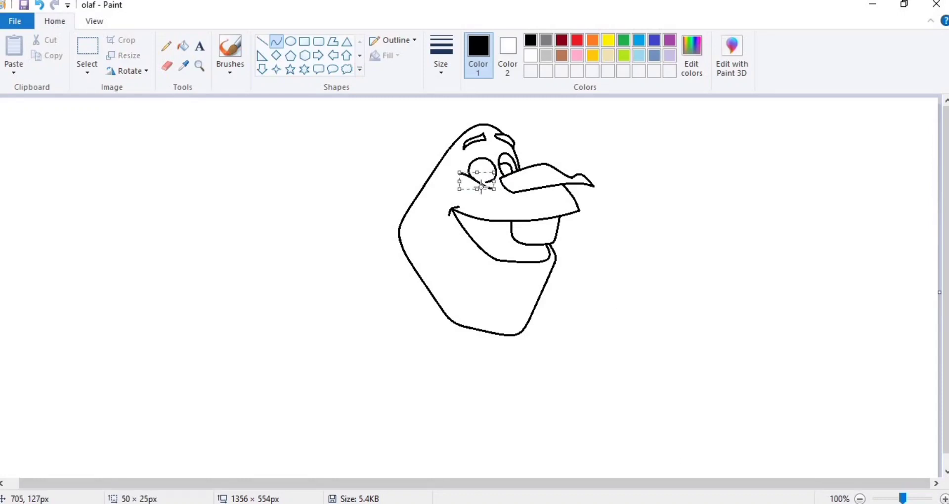
pyautogui.click(655, 168)
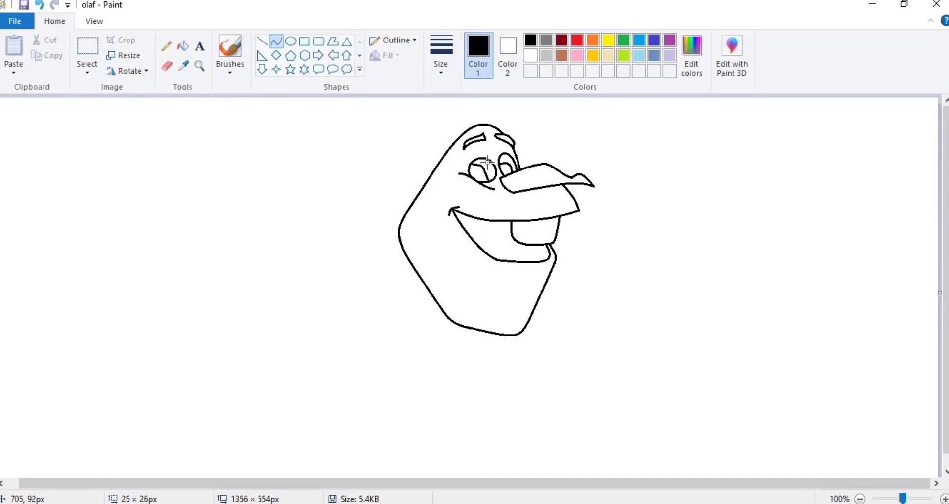
pyautogui.click(183, 45)
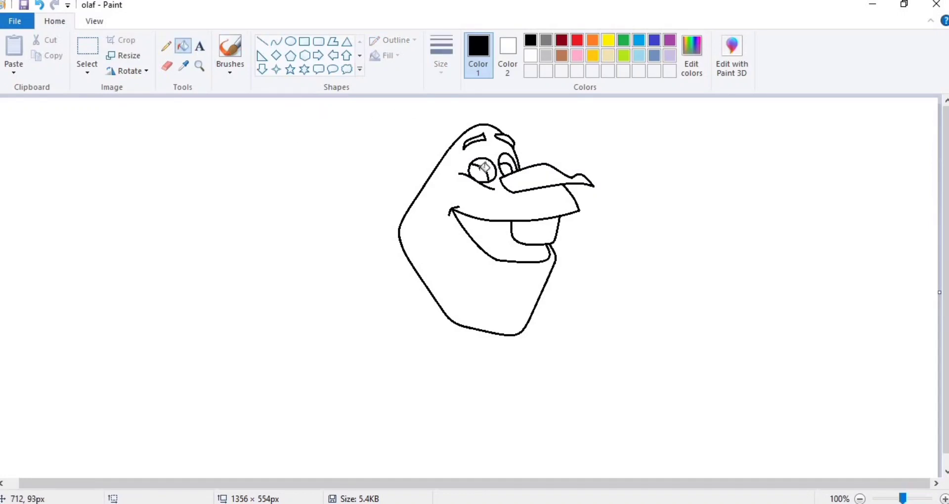
pyautogui.click(477, 172)
pyautogui.hotkey('ctrl', 'z')
pyautogui.hotkey('ctrl', 'z')
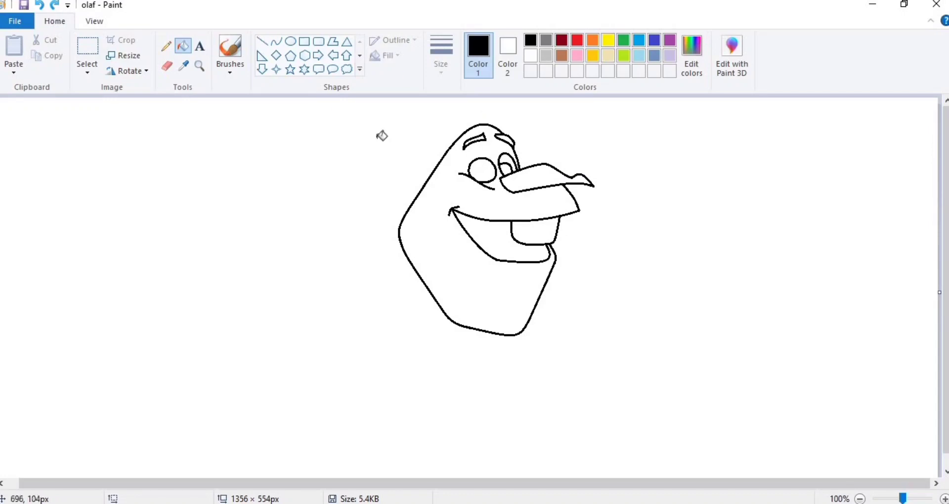
# Outline a rounded pupil in the lower left of the left eye and fill the pupils black
pyautogui.click(276, 41)
pyautogui.moveTo(469, 168); pyautogui.dragTo(488, 159)
pyautogui.click(482, 171)
pyautogui.click(183, 46)
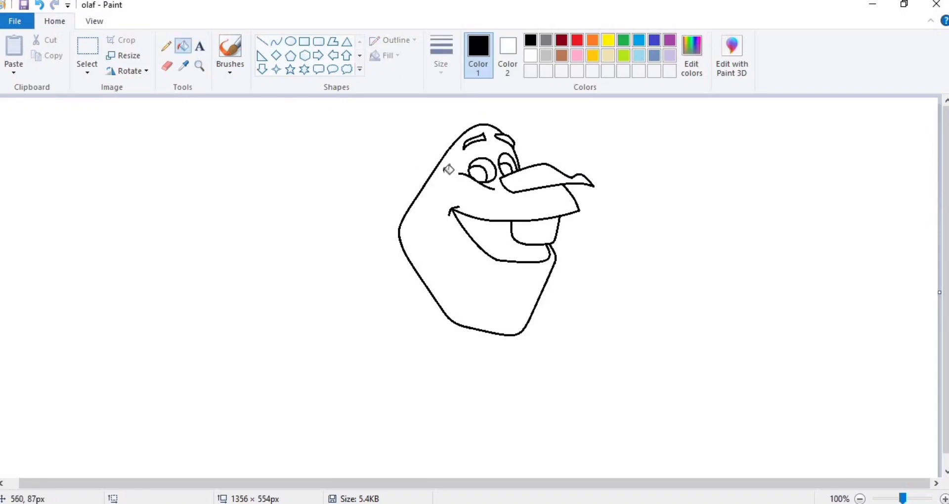
pyautogui.click(477, 172)
# Select the whole head with an area of about 367 × 355 px and move it down to leave room above
pyautogui.moveTo(639, 103)
pyautogui.mouseDown()
pyautogui.moveTo(350, 375)
pyautogui.moveTo(384, 365)
pyautogui.mouseUp()
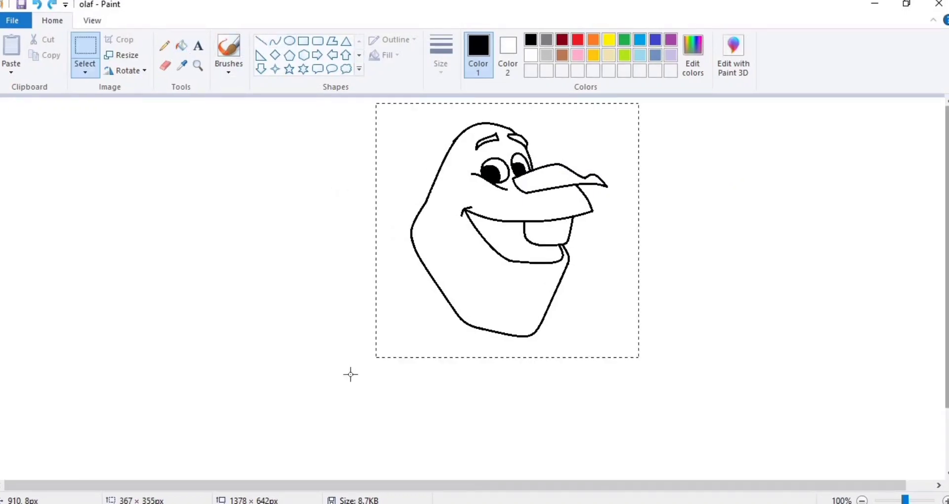
pyautogui.moveTo(490, 297); pyautogui.dragTo(460, 337)
pyautogui.moveTo(501, 278)
pyautogui.mouseDown()
pyautogui.moveTo(463, 310)
pyautogui.moveTo(497, 305)
pyautogui.mouseUp()
# Draw the right twig hair rising from the top of the head, with a hooked tip and a short side branch
pyautogui.click(276, 40)
pyautogui.moveTo(467, 191)
pyautogui.mouseDown()
pyautogui.moveTo(478, 123)
pyautogui.moveTo(509, 130)
pyautogui.moveTo(502, 97)
pyautogui.moveTo(477, 128)
pyautogui.mouseUp()
pyautogui.click(262, 41)
pyautogui.click(275, 44)
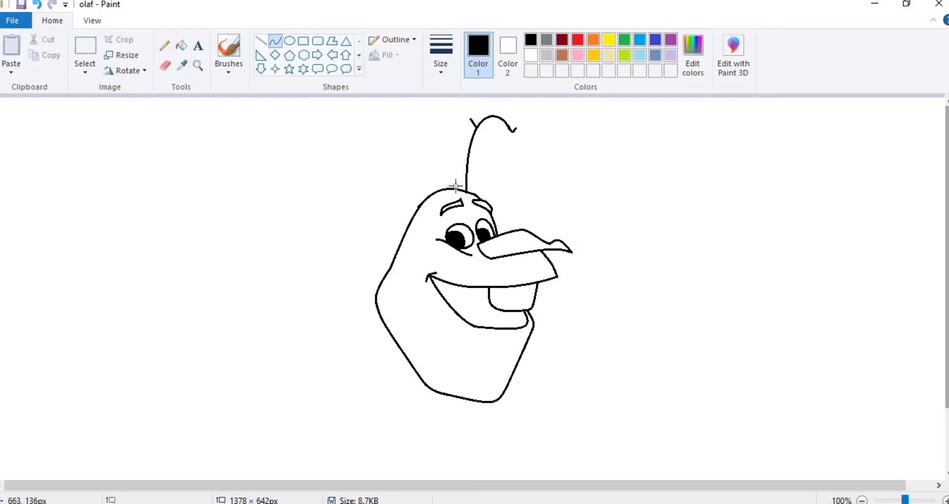
# Draw the long left twig hair curving up and outward from the top of the head, with a small forked tip
pyautogui.moveTo(451, 187)
pyautogui.mouseDown()
pyautogui.moveTo(379, 100)
pyautogui.moveTo(446, 159)
pyautogui.mouseUp()
pyautogui.moveTo(412, 132); pyautogui.dragTo(355, 113)
pyautogui.click(264, 43)
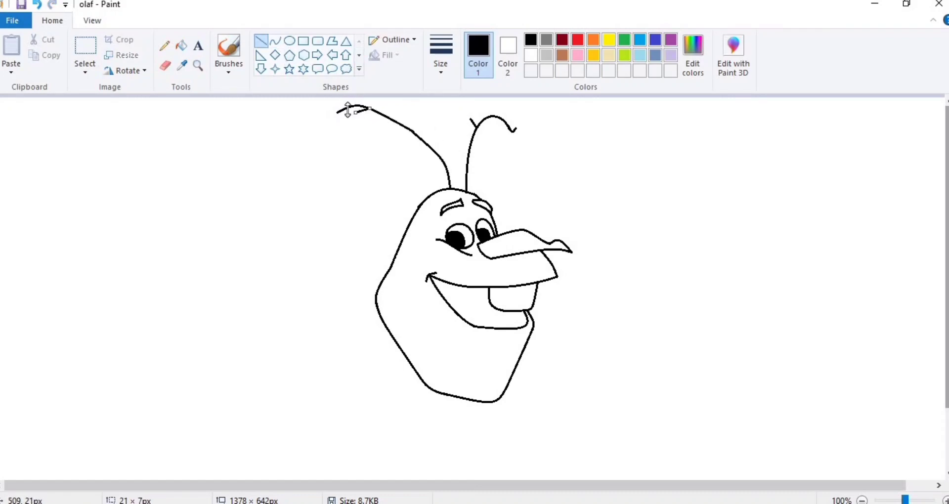
# Draw a third, lower twig hair sweeping out left of the head with a forked, bent tip, and save the drawing
pyautogui.click(278, 43)
pyautogui.moveTo(439, 190); pyautogui.dragTo(426, 163)
pyautogui.moveTo(435, 170); pyautogui.dragTo(438, 167)
pyautogui.moveTo(429, 166); pyautogui.dragTo(381, 143)
pyautogui.moveTo(405, 150)
pyautogui.mouseDown()
pyautogui.moveTo(405, 136)
pyautogui.moveTo(405, 145)
pyautogui.moveTo(356, 117)
pyautogui.moveTo(364, 137)
pyautogui.moveTo(349, 165)
pyautogui.moveTo(377, 149)
pyautogui.moveTo(383, 162)
pyautogui.moveTo(352, 183)
pyautogui.moveTo(339, 167)
pyautogui.mouseUp()
pyautogui.click(267, 42)
pyautogui.click(272, 42)
pyautogui.click(260, 39)
pyautogui.hotkey('ctrl', 's')
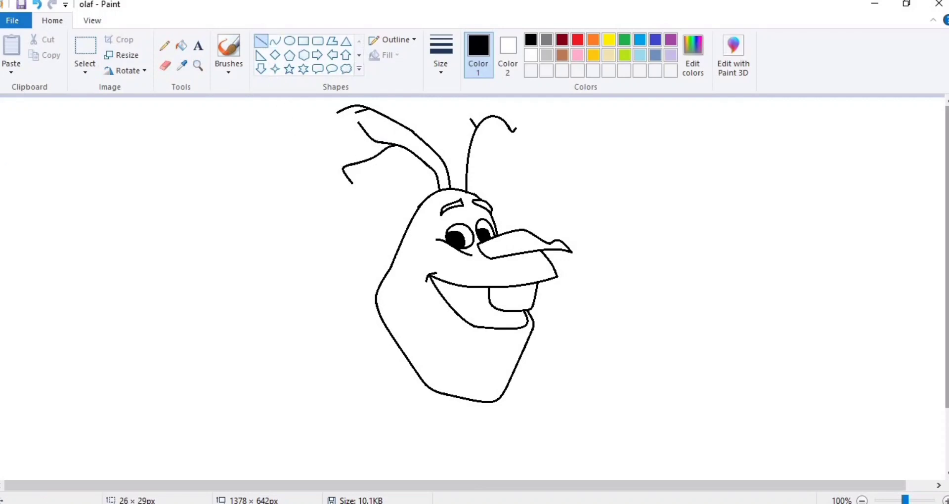
# Extend the canvas downward to a height of 993 px to make room for the body
pyautogui.moveTo(946, 326); pyautogui.dragTo(947, 401)
pyautogui.moveTo(868, 487); pyautogui.dragTo(900, 486)
pyautogui.moveTo(454, 477); pyautogui.dragTo(454, 503)
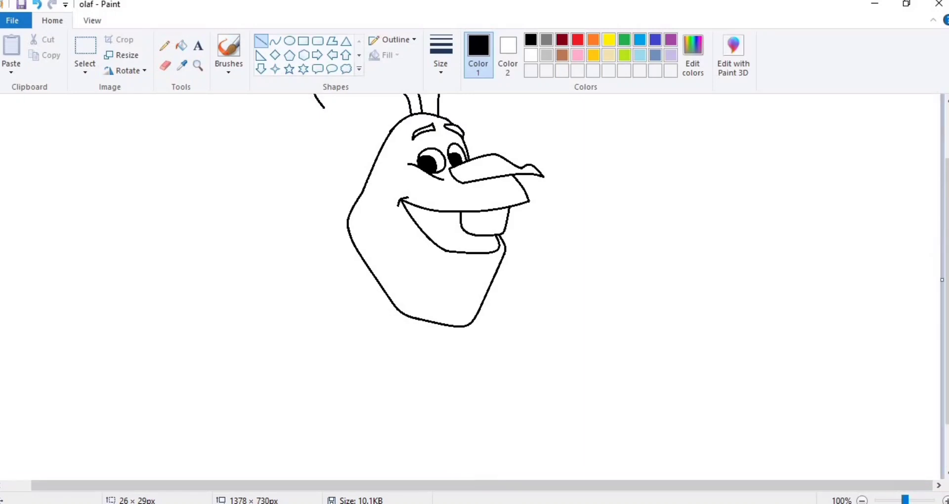
pyautogui.moveTo(946, 346); pyautogui.dragTo(946, 398)
pyautogui.moveTo(455, 474); pyautogui.dragTo(534, 501)
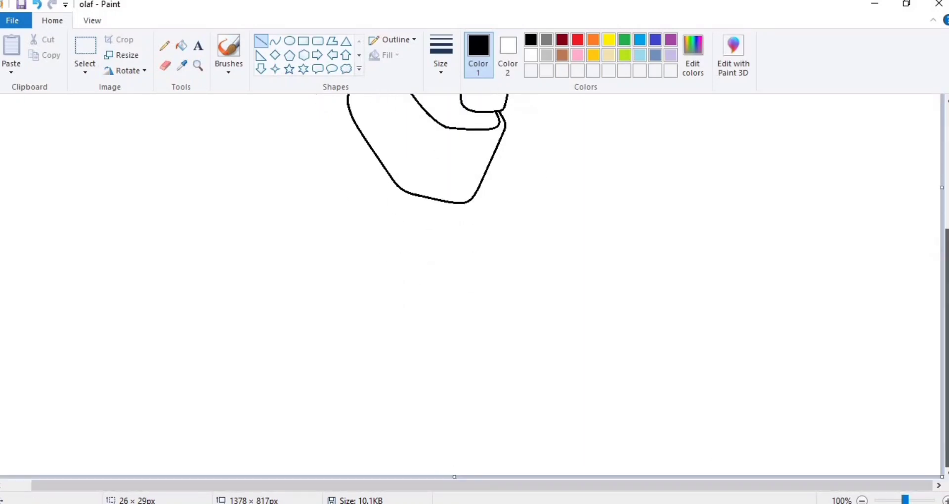
pyautogui.moveTo(946, 346); pyautogui.dragTo(947, 382)
pyautogui.moveTo(472, 477); pyautogui.dragTo(472, 503)
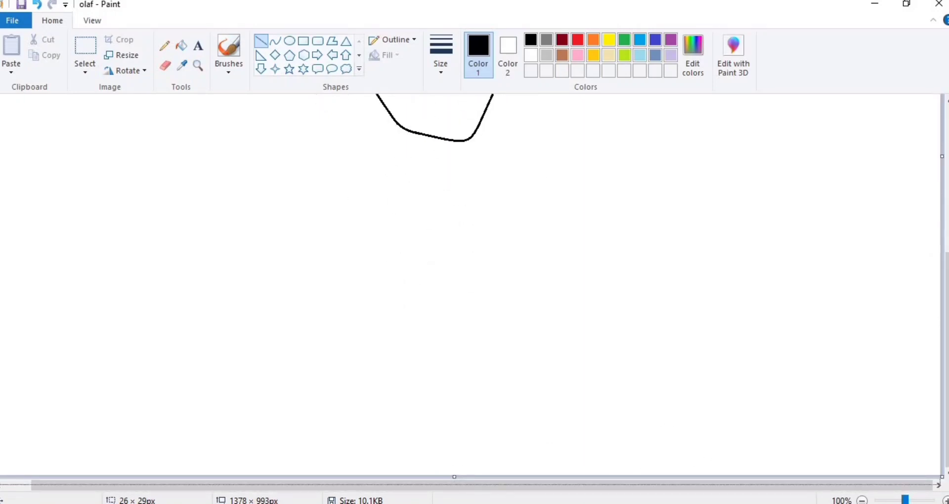
# Draw the left side of the small middle snowball, curving down from the lower left of the chin
pyautogui.moveTo(947, 341); pyautogui.dragTo(947, 285)
pyautogui.click(275, 41)
pyautogui.hotkey('ctrl', 'z')
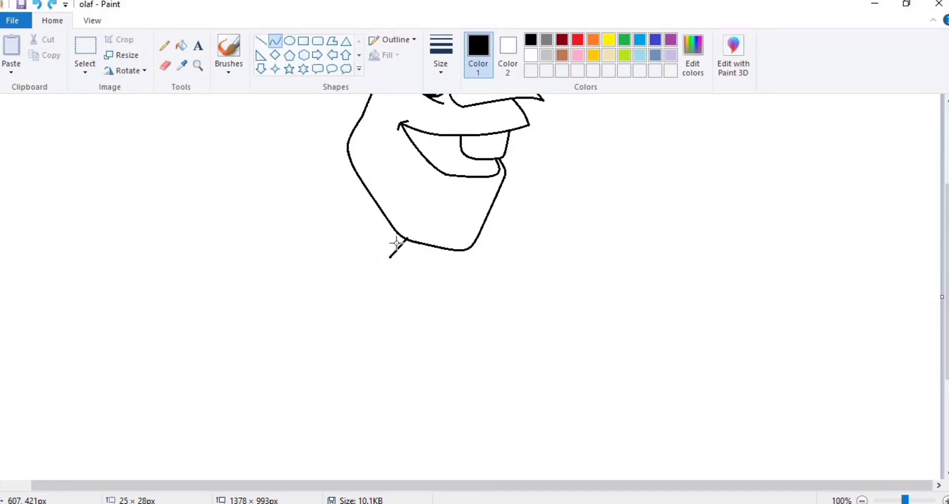
pyautogui.click(396, 247)
pyautogui.click(475, 282)
pyautogui.moveTo(391, 257)
pyautogui.mouseDown()
pyautogui.moveTo(390, 300)
pyautogui.moveTo(385, 269)
pyautogui.mouseUp()
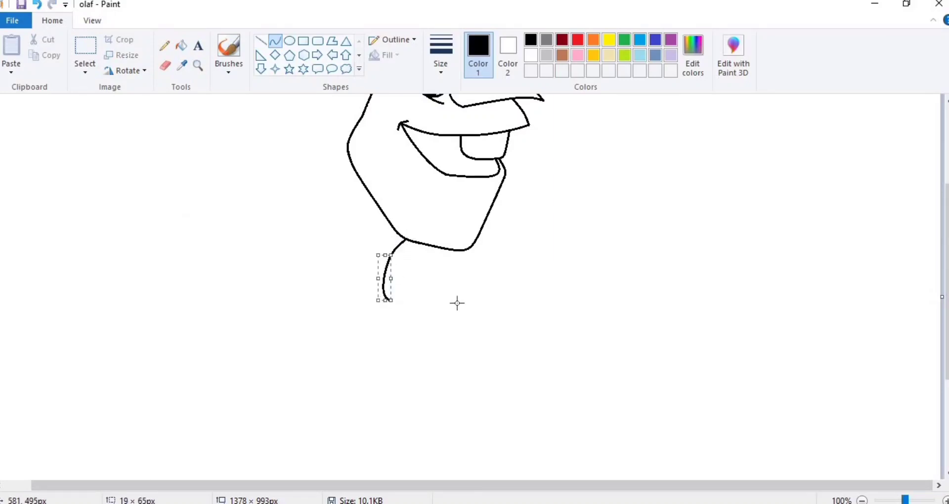
# Draw the right side and rounded underside of the middle snowball to close it, and save the drawing
pyautogui.moveTo(479, 232)
pyautogui.mouseDown()
pyautogui.moveTo(508, 285)
pyautogui.moveTo(491, 247)
pyautogui.moveTo(509, 270)
pyautogui.mouseUp()
pyautogui.hotkey('ctrl', 'z')
pyautogui.click(538, 277)
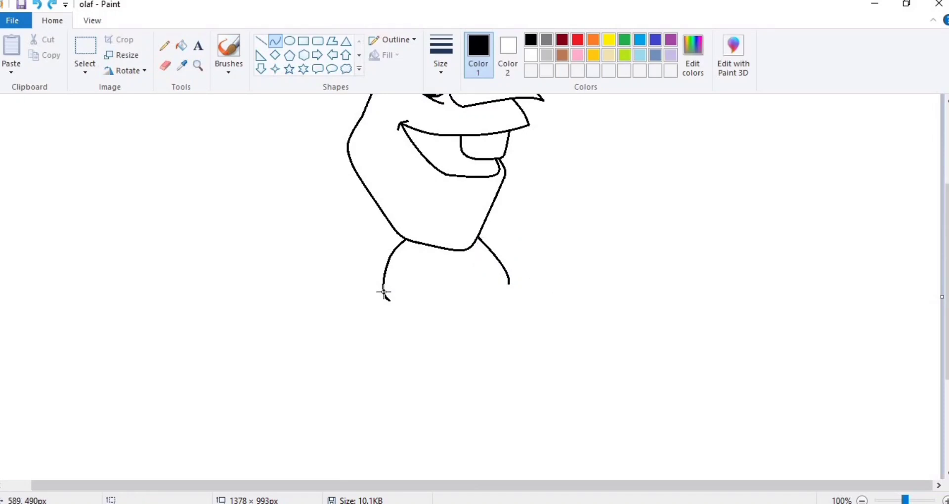
pyautogui.moveTo(383, 293)
pyautogui.mouseDown()
pyautogui.moveTo(499, 303)
pyautogui.moveTo(394, 322)
pyautogui.mouseUp()
pyautogui.moveTo(460, 316); pyautogui.dragTo(473, 328)
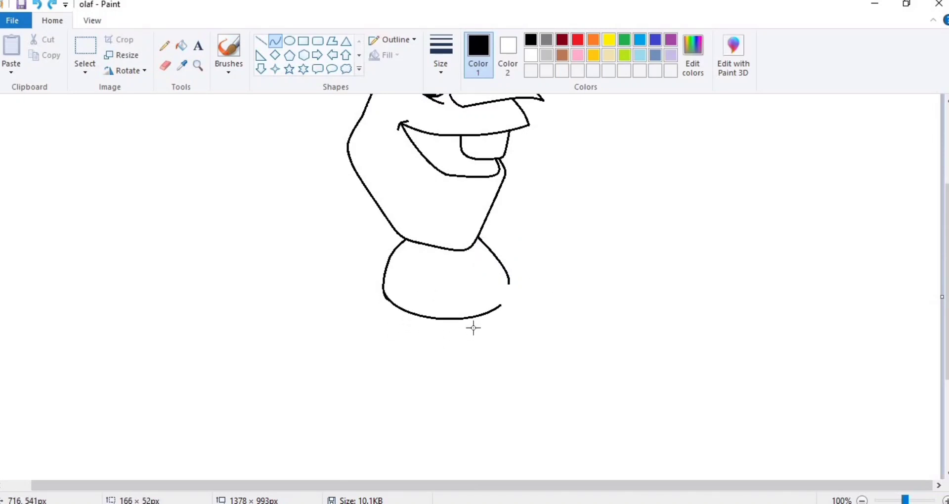
pyautogui.moveTo(508, 284); pyautogui.dragTo(505, 297)
pyautogui.hotkey('ctrl', 's')
# Draw the inner edge of the raised right arm as a long curve rising from the middle snowball beside the face
pyautogui.moveTo(553, 125)
pyautogui.mouseDown()
pyautogui.moveTo(496, 265)
pyautogui.moveTo(494, 254)
pyautogui.mouseUp()
pyautogui.moveTo(558, 150)
pyautogui.mouseDown()
pyautogui.moveTo(566, 170)
pyautogui.moveTo(565, 143)
pyautogui.mouseUp()
pyautogui.moveTo(519, 233); pyautogui.dragTo(537, 217)
pyautogui.click(615, 190)
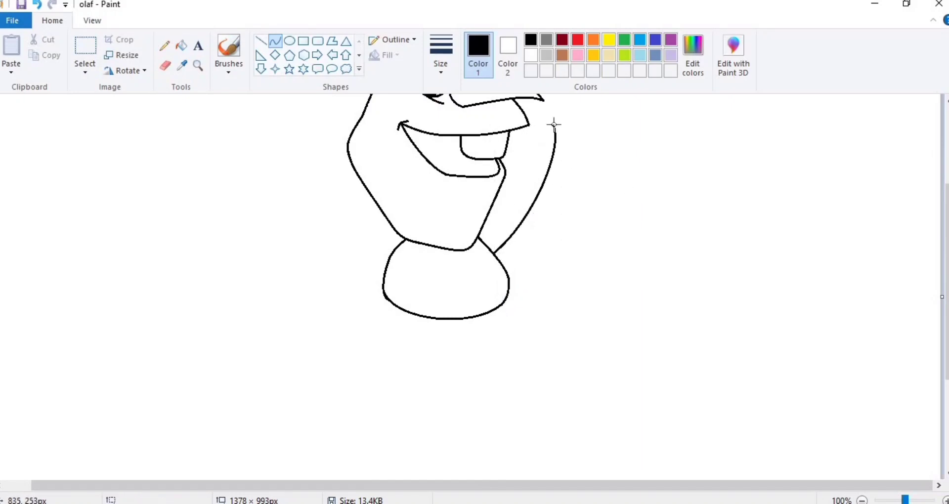
# Outline the raised right hand with a rounded thumb and three twig fingers spreading outward
pyautogui.moveTo(576, 139)
pyautogui.mouseDown()
pyautogui.moveTo(567, 142)
pyautogui.moveTo(567, 121)
pyautogui.moveTo(615, 130)
pyautogui.moveTo(604, 126)
pyautogui.moveTo(612, 122)
pyautogui.moveTo(576, 144)
pyautogui.moveTo(627, 139)
pyautogui.moveTo(580, 145)
pyautogui.moveTo(631, 143)
pyautogui.moveTo(634, 154)
pyautogui.mouseUp()
pyautogui.click(636, 153)
pyautogui.click(612, 122)
pyautogui.click(700, 173)
pyautogui.click(580, 145)
pyautogui.click(545, 129)
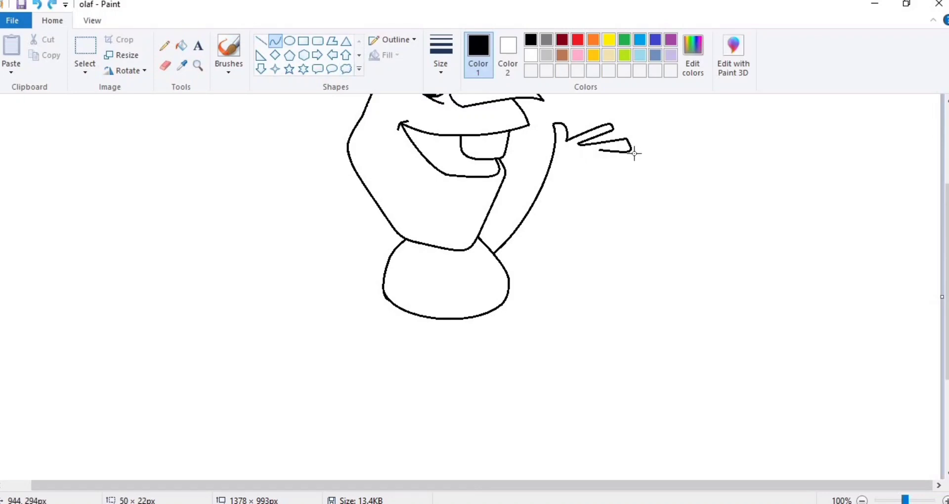
pyautogui.click(272, 42)
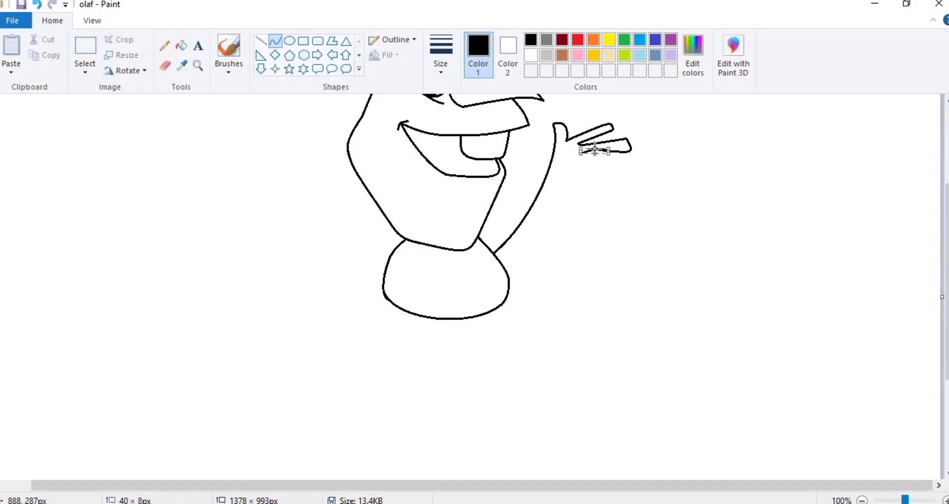
pyautogui.moveTo(581, 155)
pyautogui.mouseDown()
pyautogui.moveTo(622, 159)
pyautogui.moveTo(619, 170)
pyautogui.moveTo(600, 164)
pyautogui.mouseUp()
pyautogui.click(275, 41)
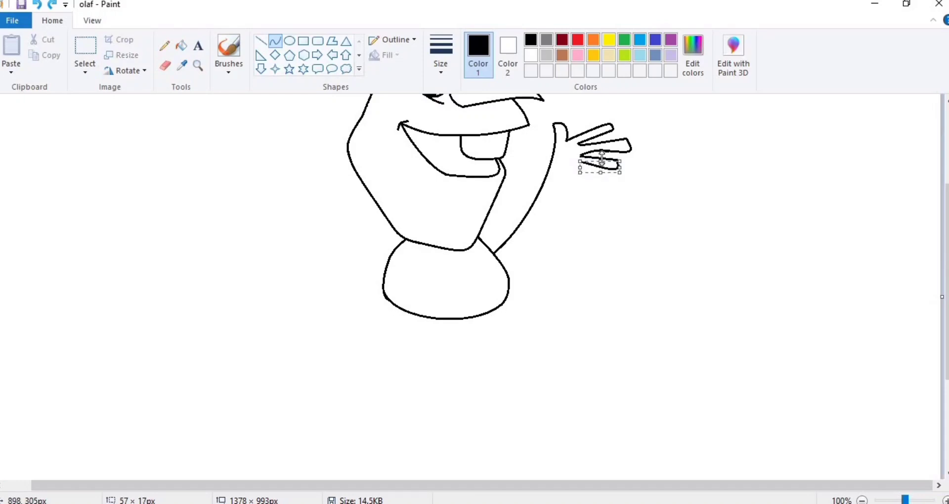
# Trim the lowest finger's underside and draw the wrist, small side twig and outer edge of the right arm
pyautogui.click(165, 65)
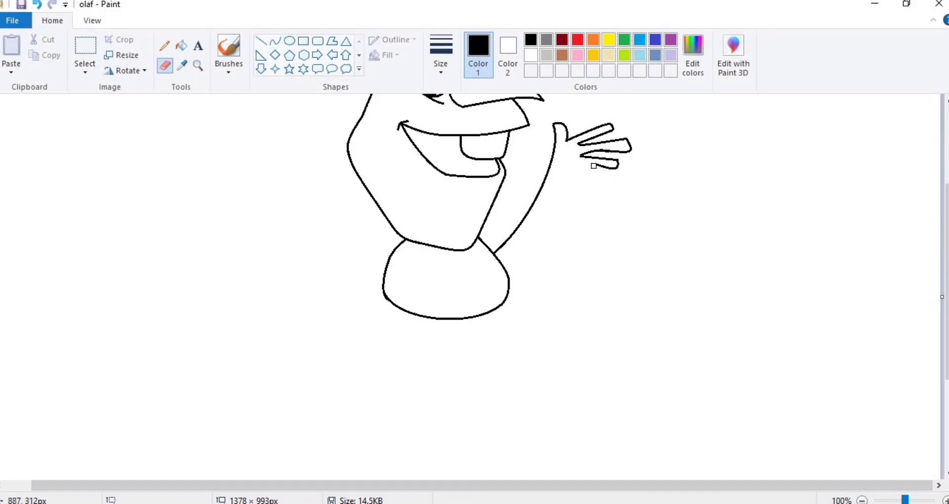
pyautogui.moveTo(593, 166)
pyautogui.mouseDown()
pyautogui.moveTo(603, 167)
pyautogui.moveTo(564, 183)
pyautogui.moveTo(565, 158)
pyautogui.moveTo(553, 182)
pyautogui.moveTo(562, 159)
pyautogui.moveTo(569, 187)
pyautogui.moveTo(500, 257)
pyautogui.mouseUp()
pyautogui.click(275, 41)
pyautogui.hotkey('ctrl', 'z')
pyautogui.click(562, 159)
pyautogui.click(658, 172)
pyautogui.click(555, 187)
pyautogui.click(566, 192)
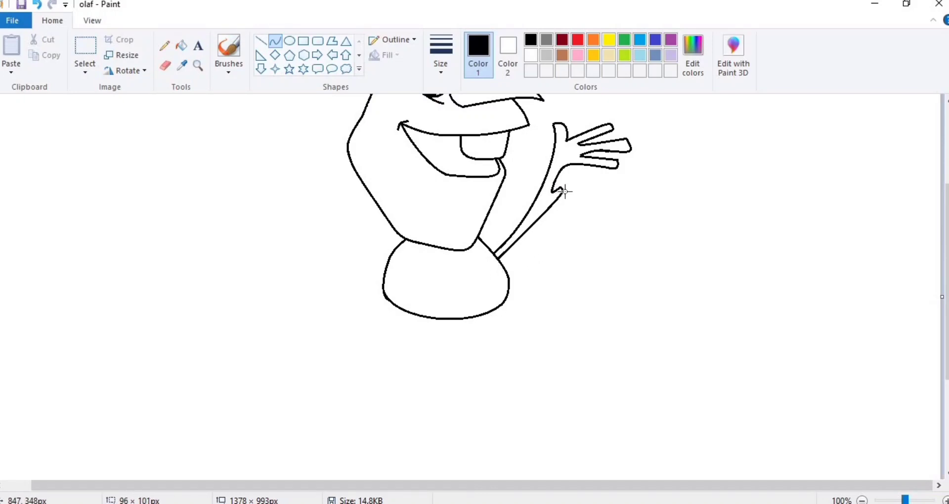
pyautogui.click(565, 189)
pyautogui.click(261, 38)
pyautogui.click(262, 39)
# Draw the left and right sides of the large bottom snowball, curving outward and down from the middle snowball
pyautogui.scroll(-5, 474, 287)
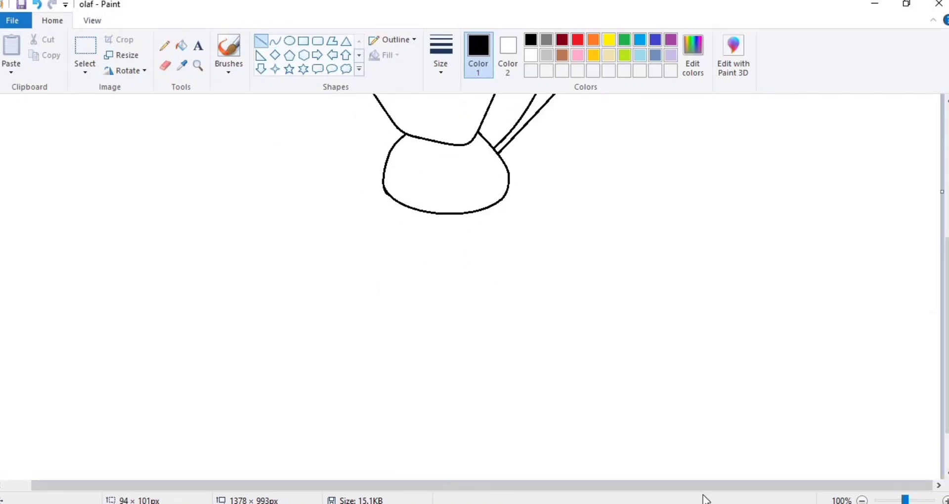
pyautogui.click(275, 41)
pyautogui.moveTo(382, 181)
pyautogui.mouseDown()
pyautogui.moveTo(318, 266)
pyautogui.moveTo(336, 259)
pyautogui.moveTo(324, 229)
pyautogui.moveTo(328, 195)
pyautogui.moveTo(335, 269)
pyautogui.mouseUp()
pyautogui.click(166, 66)
pyautogui.click(275, 40)
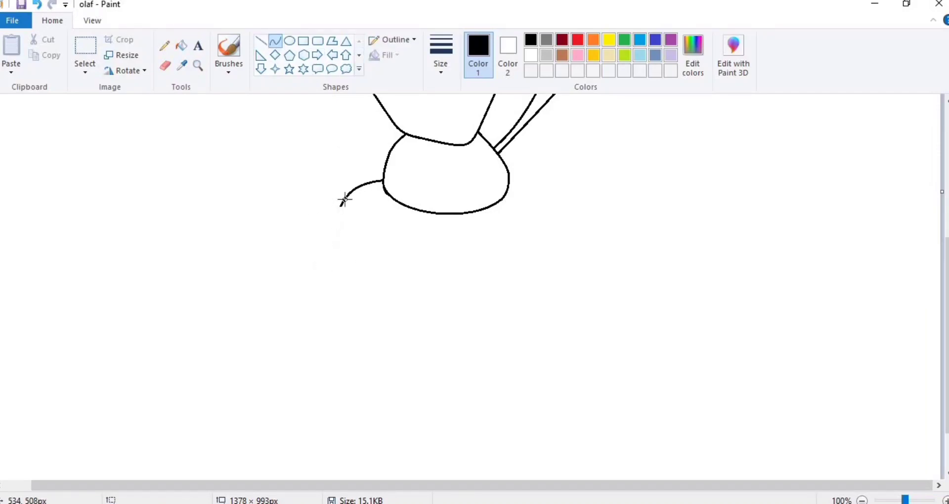
pyautogui.moveTo(344, 200); pyautogui.dragTo(319, 289)
pyautogui.moveTo(322, 226)
pyautogui.mouseDown()
pyautogui.moveTo(315, 268)
pyautogui.moveTo(322, 252)
pyautogui.mouseUp()
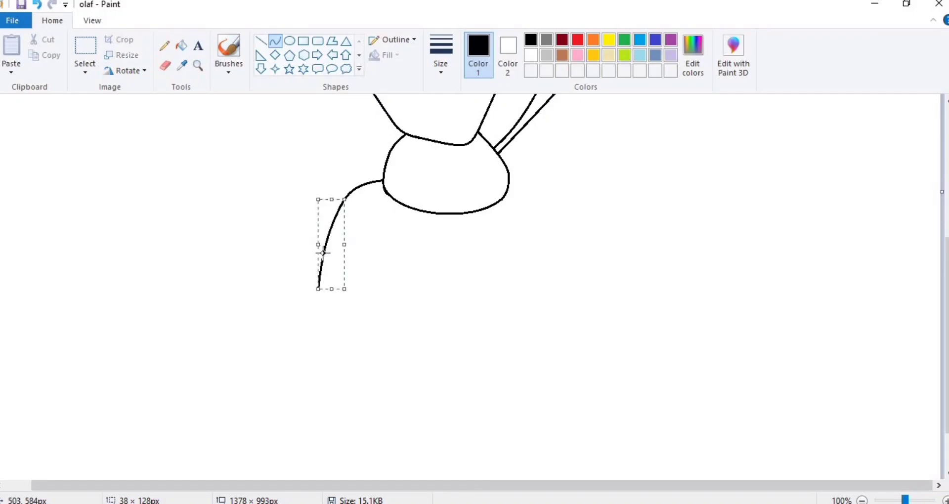
pyautogui.click(507, 181)
pyautogui.moveTo(509, 185); pyautogui.dragTo(549, 286)
pyautogui.click(549, 197)
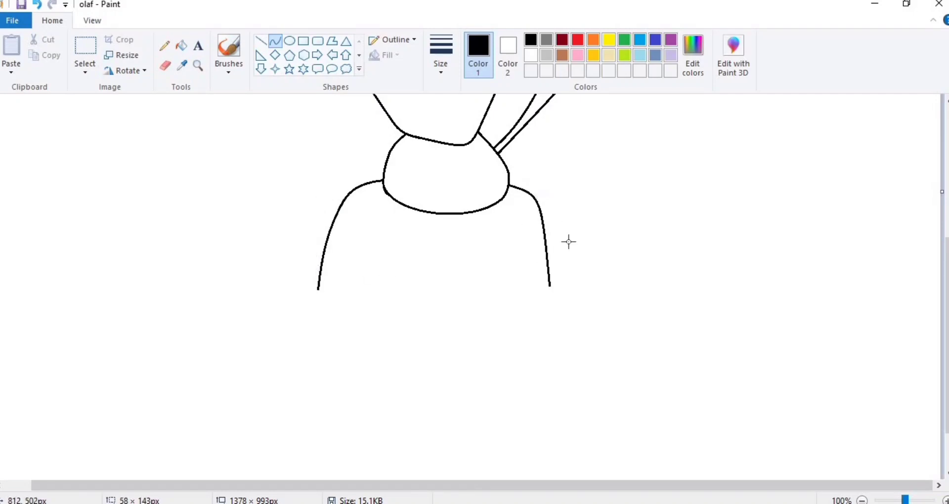
pyautogui.moveTo(579, 252)
pyautogui.mouseDown()
pyautogui.moveTo(568, 217)
pyautogui.moveTo(542, 216)
pyautogui.mouseUp()
pyautogui.moveTo(550, 280)
pyautogui.mouseDown()
pyautogui.moveTo(461, 328)
pyautogui.moveTo(468, 344)
pyautogui.mouseUp()
pyautogui.moveTo(551, 311)
pyautogui.mouseDown()
pyautogui.moveTo(542, 324)
pyautogui.moveTo(551, 329)
pyautogui.mouseUp()
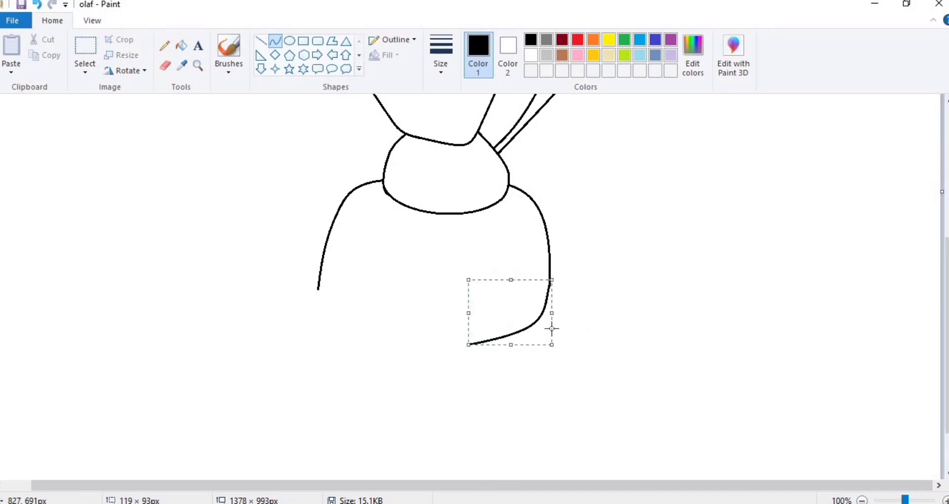
pyautogui.click(607, 339)
pyautogui.hotkey('ctrl', 'z')
# Draw the rounded lower right corner of the large snowball and join it to the left side along the underside
pyautogui.moveTo(550, 280)
pyautogui.mouseDown()
pyautogui.moveTo(485, 371)
pyautogui.moveTo(466, 330)
pyautogui.mouseUp()
pyautogui.moveTo(553, 314)
pyautogui.mouseDown()
pyautogui.moveTo(553, 333)
pyautogui.moveTo(504, 345)
pyautogui.moveTo(524, 341)
pyautogui.mouseUp()
pyautogui.click(164, 65)
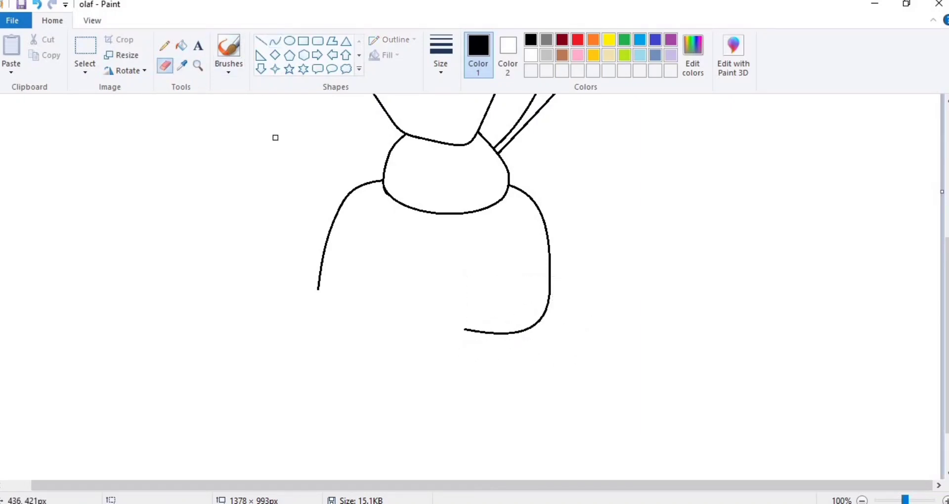
pyautogui.moveTo(458, 334); pyautogui.dragTo(486, 334)
pyautogui.click(275, 42)
pyautogui.moveTo(318, 289); pyautogui.dragTo(511, 332)
pyautogui.moveTo(323, 308)
pyautogui.mouseDown()
pyautogui.moveTo(319, 326)
pyautogui.moveTo(414, 350)
pyautogui.moveTo(415, 339)
pyautogui.mouseUp()
pyautogui.click(581, 352)
# Erase the lower left part of the large snowball's outline and redraw it as a smoother curve
pyautogui.scroll(3, 581, 352)
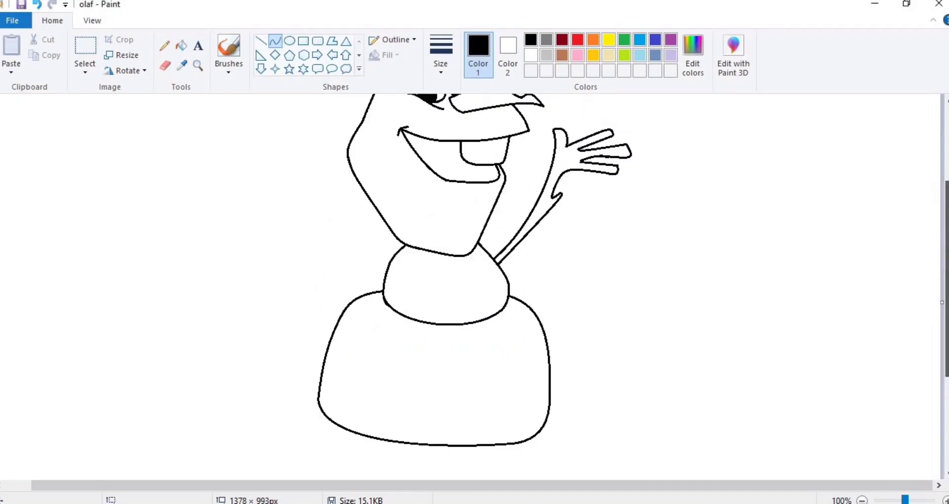
pyautogui.scroll(-4, 581, 352)
pyautogui.click(166, 66)
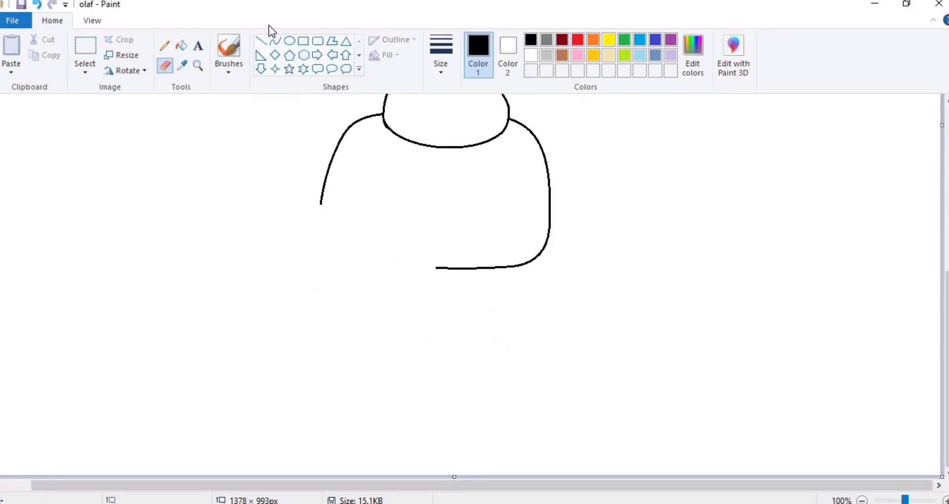
pyautogui.click(276, 41)
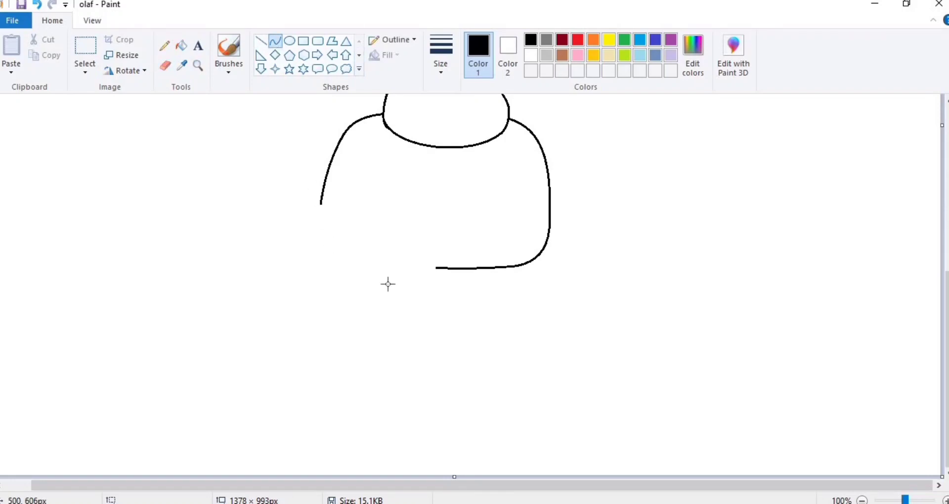
pyautogui.moveTo(321, 203); pyautogui.dragTo(436, 267)
pyautogui.moveTo(311, 214)
pyautogui.mouseDown()
pyautogui.moveTo(328, 250)
pyautogui.moveTo(389, 282)
pyautogui.moveTo(370, 268)
pyautogui.mouseUp()
pyautogui.click(273, 247)
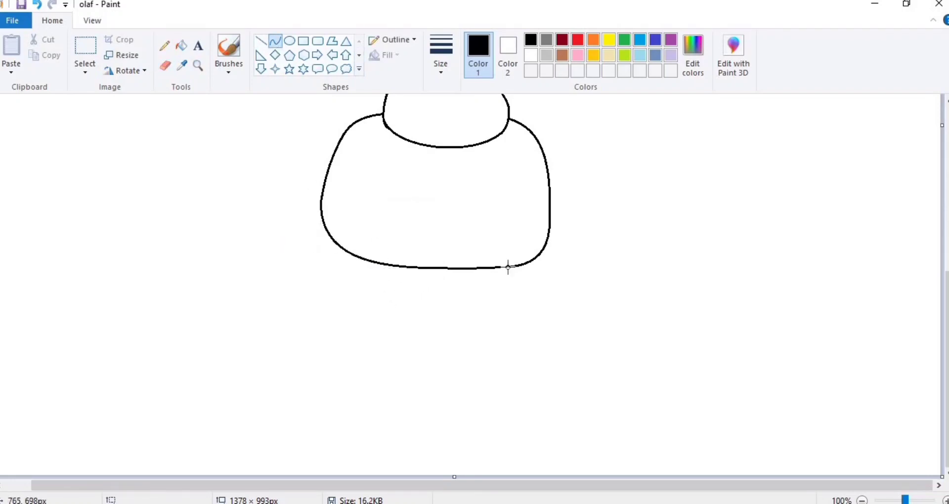
# Draw the right foot as a rounded shape beneath the right half of the large snowball
pyautogui.moveTo(507, 268)
pyautogui.mouseDown()
pyautogui.moveTo(539, 295)
pyautogui.moveTo(532, 287)
pyautogui.moveTo(488, 311)
pyautogui.mouseUp()
pyautogui.moveTo(534, 304)
pyautogui.mouseDown()
pyautogui.moveTo(545, 310)
pyautogui.moveTo(523, 328)
pyautogui.moveTo(529, 322)
pyautogui.moveTo(508, 318)
pyautogui.mouseUp()
pyautogui.click(165, 66)
pyautogui.click(276, 41)
pyautogui.moveTo(459, 269)
pyautogui.mouseDown()
pyautogui.moveTo(520, 315)
pyautogui.moveTo(446, 303)
pyautogui.moveTo(476, 326)
pyautogui.moveTo(471, 315)
pyautogui.mouseUp()
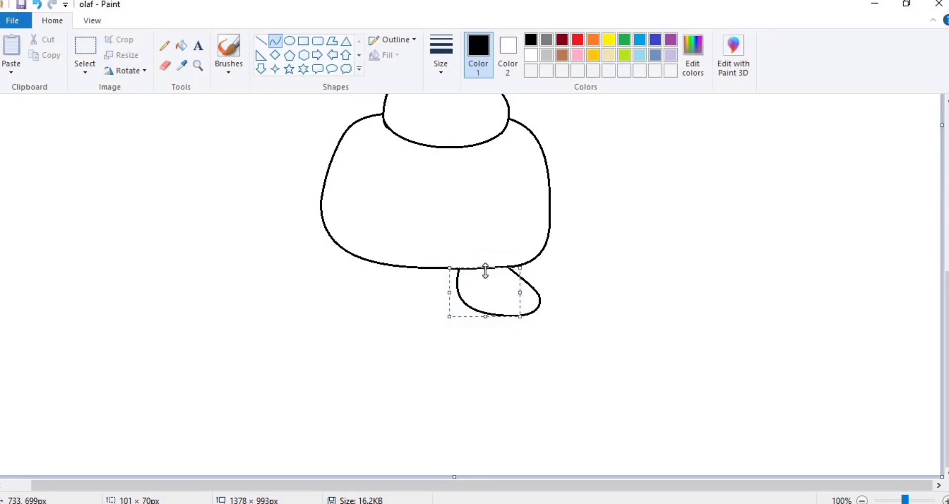
pyautogui.click(576, 286)
# Erase the right foot's outer edge and redraw it steeper, about 24 × 55 px, starting farther right under the body
pyautogui.click(164, 65)
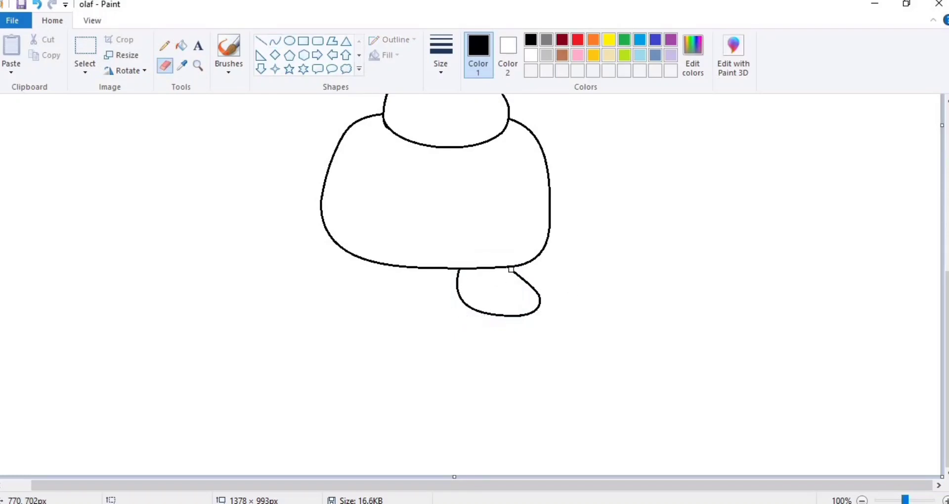
pyautogui.click(275, 41)
pyautogui.moveTo(540, 302)
pyautogui.mouseDown()
pyautogui.moveTo(524, 265)
pyautogui.moveTo(542, 289)
pyautogui.mouseUp()
# Draw the left foot as a rounded shape beneath the left half of the large snowball
pyautogui.click(275, 43)
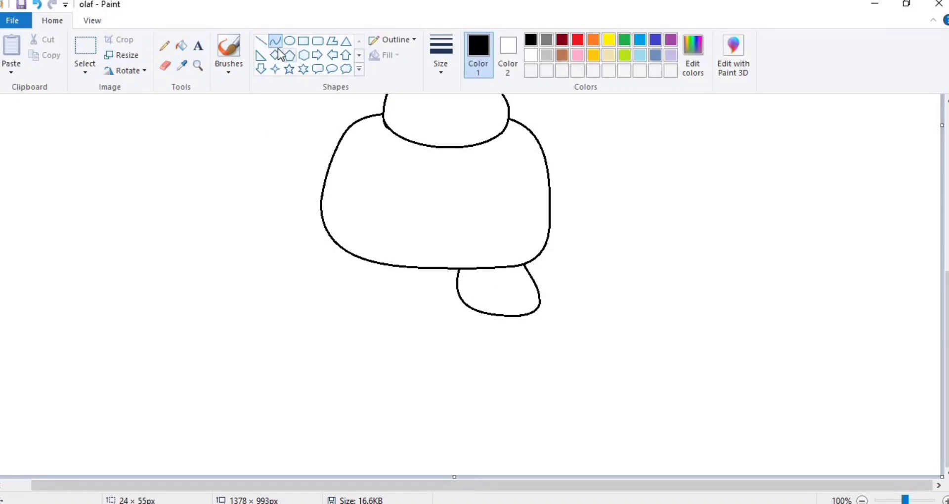
pyautogui.moveTo(414, 267)
pyautogui.mouseDown()
pyautogui.moveTo(396, 303)
pyautogui.moveTo(415, 303)
pyautogui.moveTo(419, 280)
pyautogui.moveTo(404, 305)
pyautogui.moveTo(333, 292)
pyautogui.moveTo(360, 310)
pyautogui.moveTo(328, 303)
pyautogui.moveTo(358, 258)
pyautogui.moveTo(330, 281)
pyautogui.moveTo(346, 265)
pyautogui.mouseUp()
pyautogui.click(465, 298)
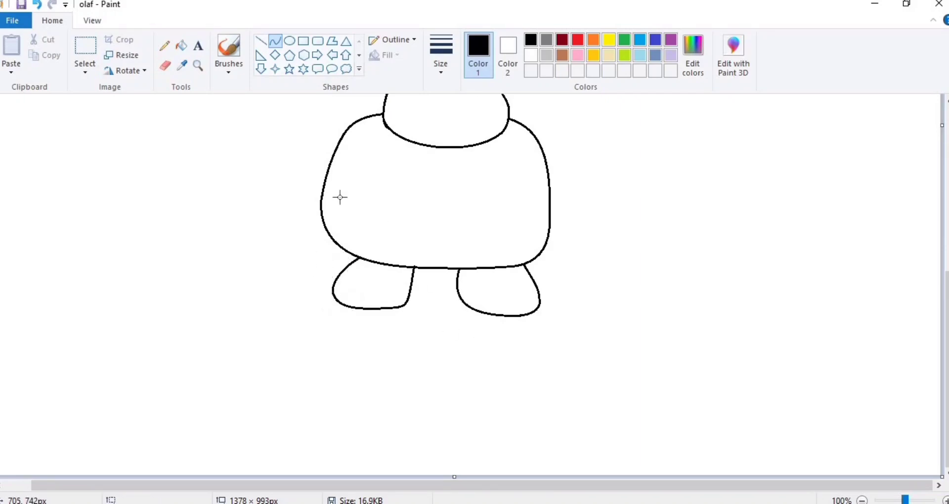
pyautogui.click(165, 67)
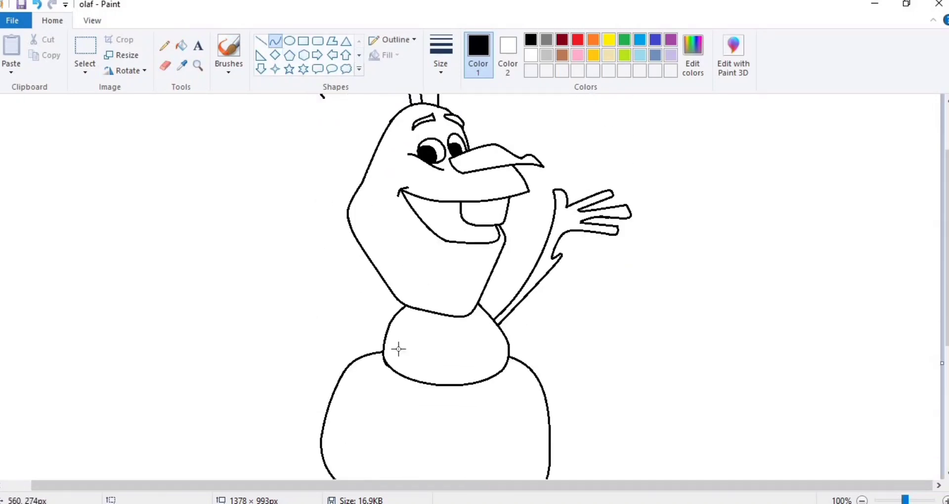
# Draw the left arm's squared shoulder end over the middle snowball, its upper edge with a small side twig, and part of the underside
pyautogui.moveTo(396, 331); pyautogui.dragTo(323, 346)
pyautogui.moveTo(400, 322)
pyautogui.mouseDown()
pyautogui.moveTo(381, 340)
pyautogui.moveTo(403, 338)
pyautogui.moveTo(341, 352)
pyautogui.moveTo(370, 339)
pyautogui.moveTo(344, 338)
pyautogui.moveTo(267, 362)
pyautogui.mouseUp()
pyautogui.click(404, 337)
pyautogui.moveTo(318, 343); pyautogui.dragTo(322, 339)
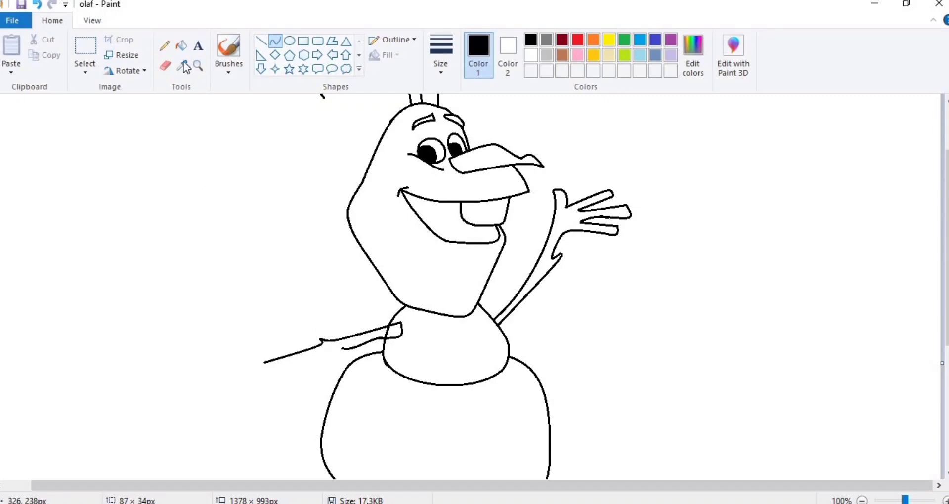
# Outline the left hand with an upright thumb, two outward fingers and the start of a downward finger
pyautogui.moveTo(266, 362); pyautogui.dragTo(242, 366)
pyautogui.moveTo(239, 330); pyautogui.dragTo(197, 360)
pyautogui.click(240, 366)
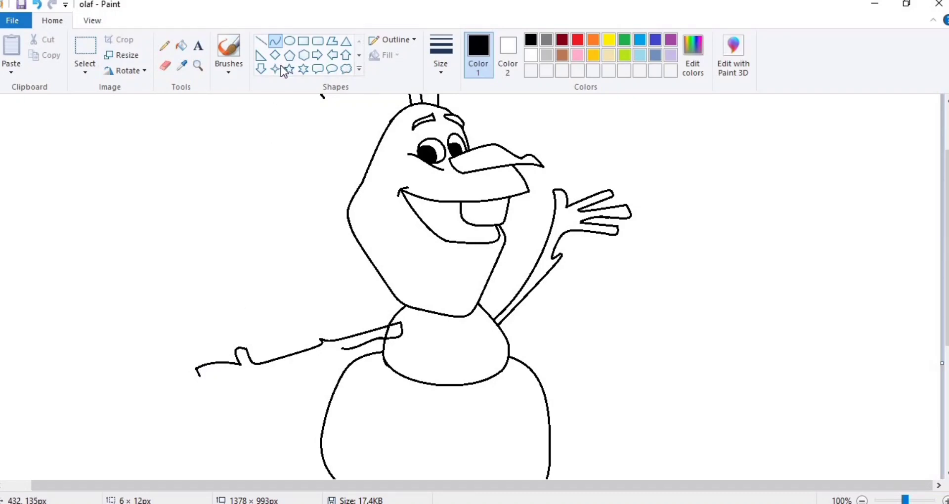
pyautogui.click(262, 41)
pyautogui.click(275, 41)
pyautogui.moveTo(200, 376); pyautogui.dragTo(228, 373)
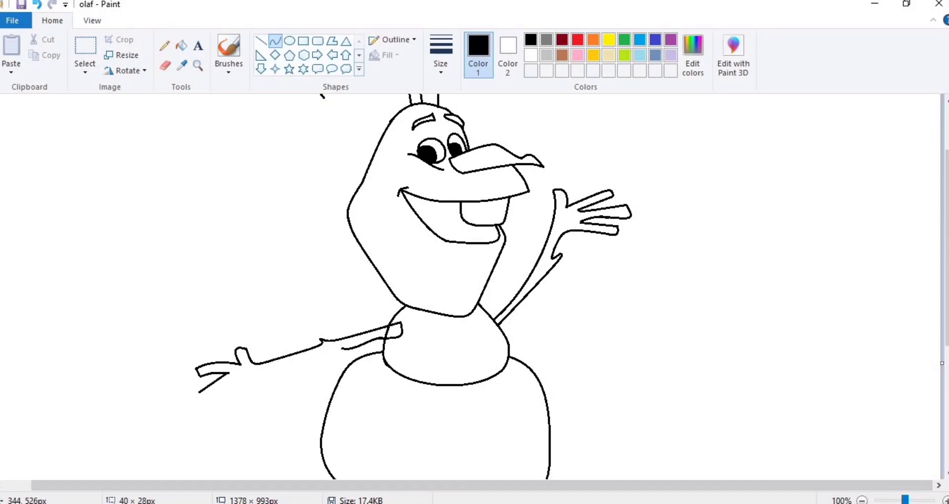
pyautogui.moveTo(203, 383); pyautogui.dragTo(222, 374)
pyautogui.moveTo(218, 382)
pyautogui.mouseDown()
pyautogui.moveTo(237, 390)
pyautogui.moveTo(234, 399)
pyautogui.mouseUp()
pyautogui.click(276, 405)
pyautogui.moveTo(233, 401)
pyautogui.mouseDown()
pyautogui.moveTo(242, 377)
pyautogui.moveTo(226, 394)
pyautogui.moveTo(238, 407)
pyautogui.mouseUp()
pyautogui.click(274, 404)
# Clean up the base of the left hand's downward finger, close the finger and draw the arm's lower edge to the shoulder
pyautogui.click(164, 65)
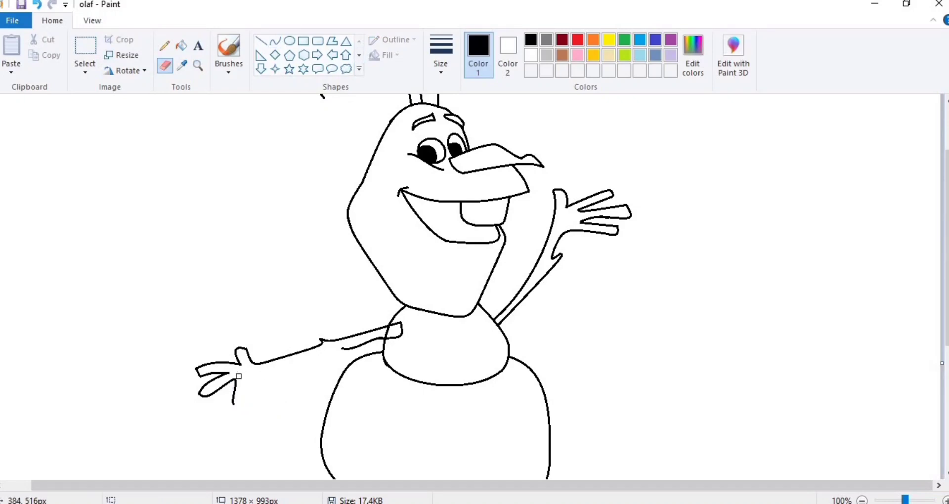
pyautogui.click(275, 41)
pyautogui.moveTo(233, 402)
pyautogui.mouseDown()
pyautogui.moveTo(244, 405)
pyautogui.moveTo(288, 365)
pyautogui.mouseUp()
pyautogui.moveTo(234, 380); pyautogui.dragTo(343, 349)
pyautogui.click(240, 377)
pyautogui.click(301, 370)
pyautogui.click(330, 346)
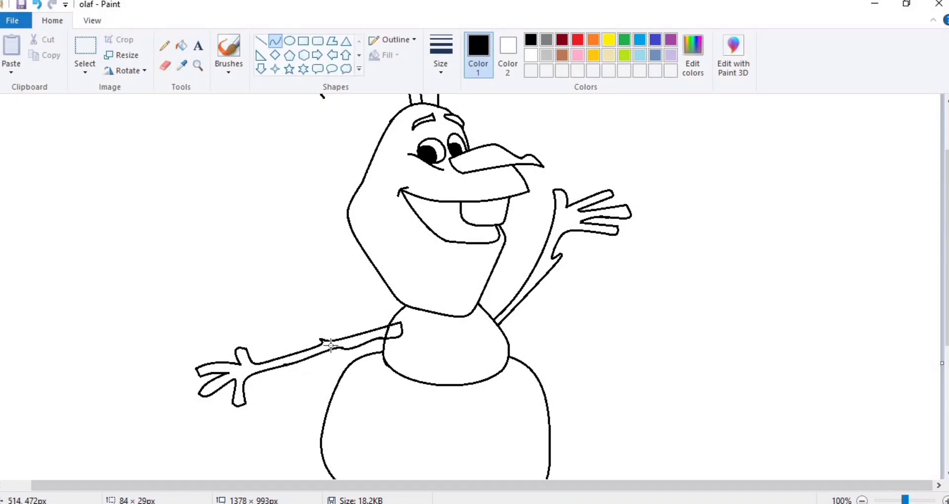
pyautogui.click(297, 384)
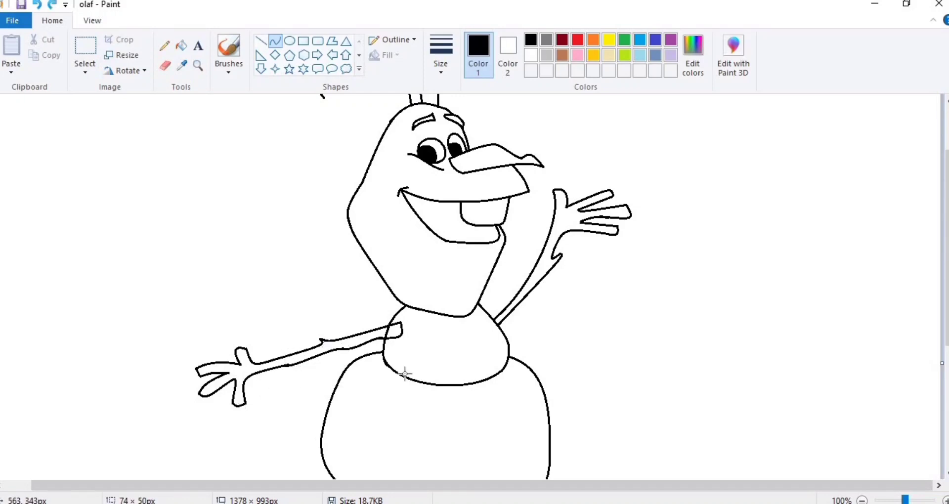
# Draw a shallow curved crease at the large snowball's upper left and two cleanly outlined round buttons down its middle
pyautogui.moveTo(349, 375); pyautogui.dragTo(411, 394)
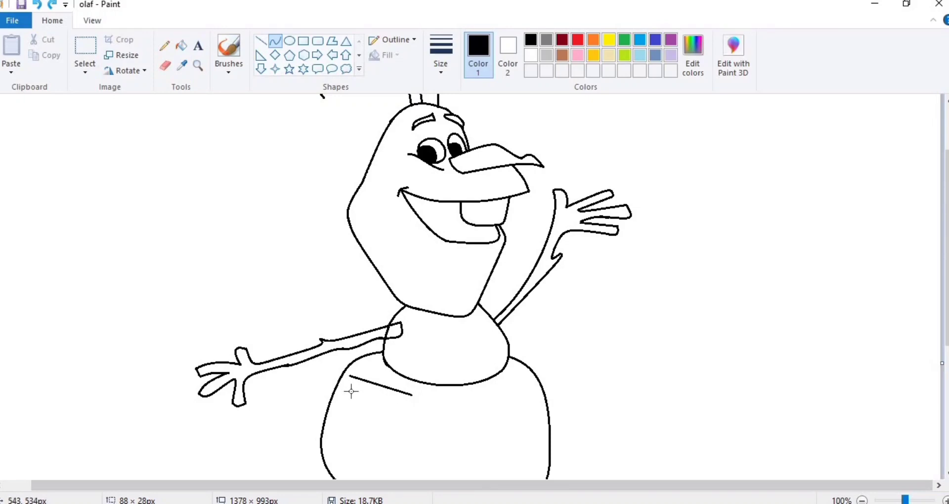
pyautogui.moveTo(350, 391); pyautogui.dragTo(415, 395)
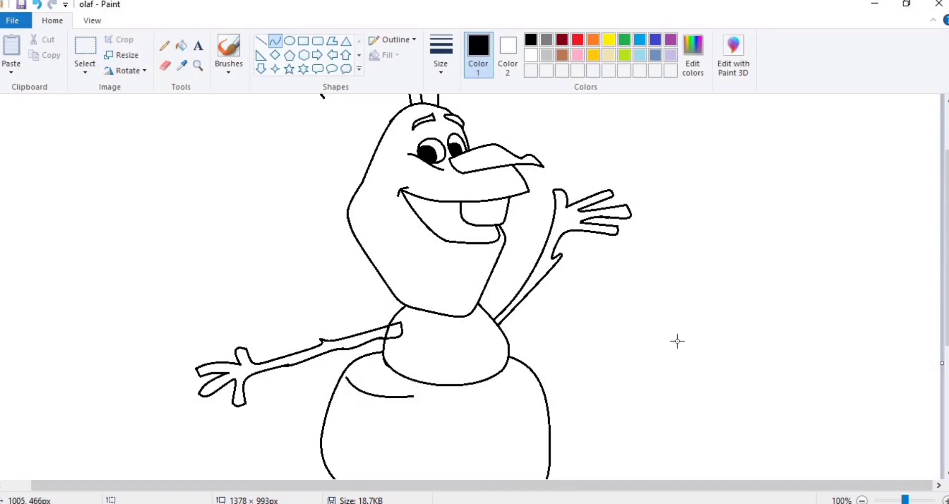
pyautogui.moveTo(946, 301); pyautogui.dragTo(946, 338)
pyautogui.moveTo(461, 326)
pyautogui.mouseDown()
pyautogui.moveTo(438, 337)
pyautogui.moveTo(443, 327)
pyautogui.moveTo(450, 350)
pyautogui.moveTo(441, 343)
pyautogui.moveTo(460, 326)
pyautogui.moveTo(471, 337)
pyautogui.mouseUp()
pyautogui.click(458, 353)
pyautogui.click(459, 350)
pyautogui.click(504, 342)
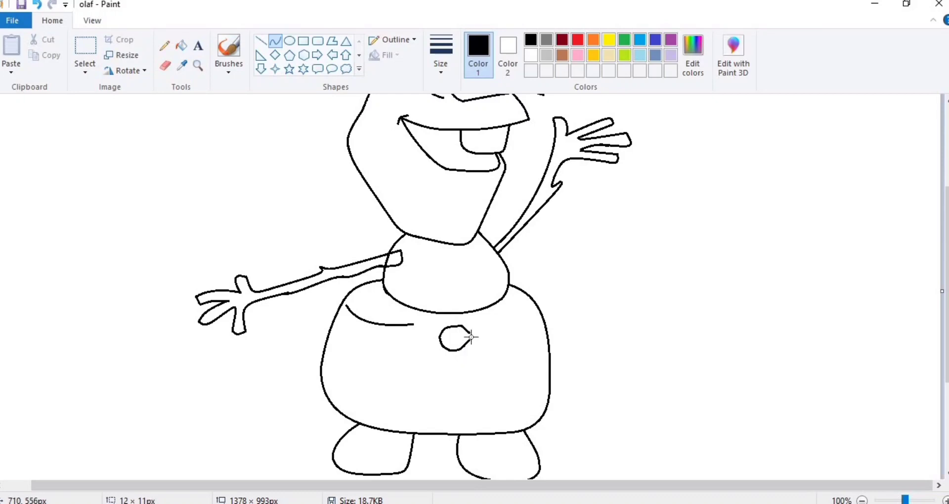
pyautogui.click(470, 332)
pyautogui.click(468, 334)
pyautogui.moveTo(462, 377)
pyautogui.mouseDown()
pyautogui.moveTo(429, 389)
pyautogui.moveTo(430, 375)
pyautogui.moveTo(460, 403)
pyautogui.moveTo(429, 401)
pyautogui.moveTo(441, 412)
pyautogui.moveTo(435, 402)
pyautogui.moveTo(446, 390)
pyautogui.moveTo(471, 386)
pyautogui.moveTo(476, 409)
pyautogui.moveTo(477, 394)
pyautogui.mouseUp()
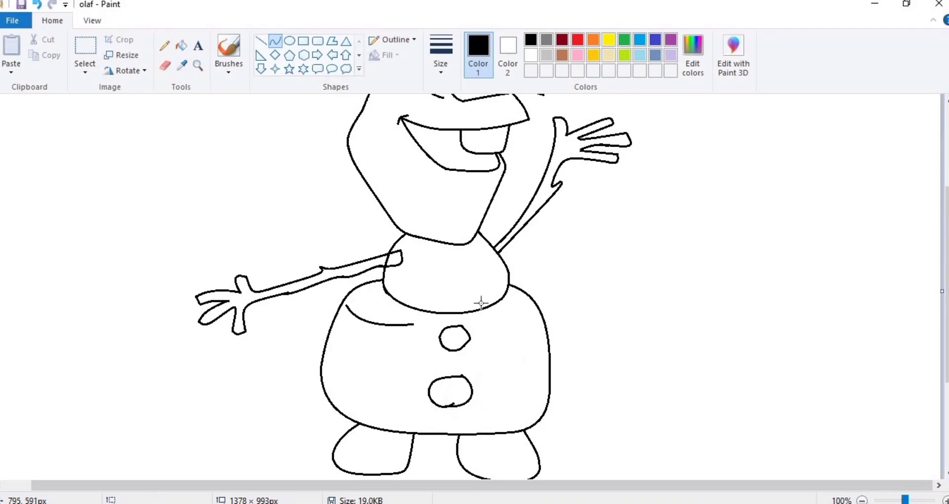
pyautogui.click(166, 67)
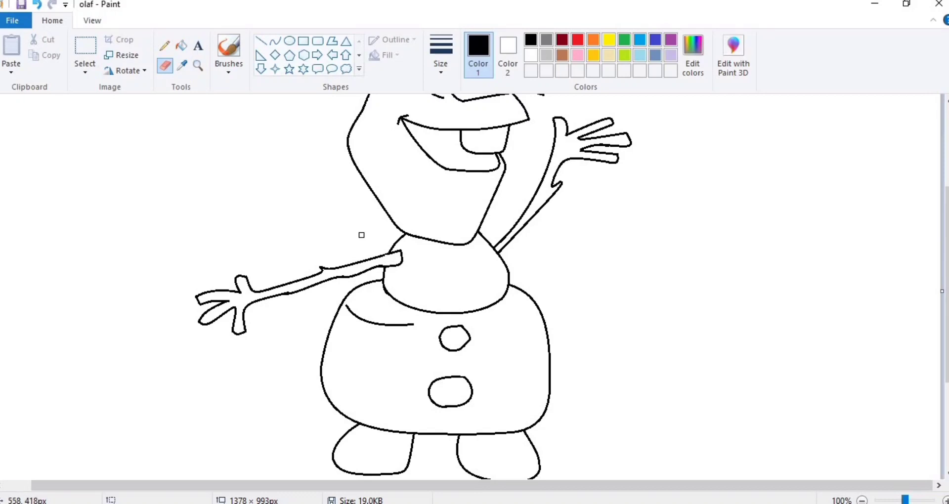
# Draw a small round button with curves in the centre of the middle snowball
pyautogui.click(275, 41)
pyautogui.moveTo(457, 258)
pyautogui.mouseDown()
pyautogui.moveTo(443, 274)
pyautogui.moveTo(438, 261)
pyautogui.moveTo(482, 265)
pyautogui.moveTo(462, 256)
pyautogui.moveTo(471, 276)
pyautogui.moveTo(452, 291)
pyautogui.moveTo(445, 285)
pyautogui.mouseUp()
pyautogui.click(443, 263)
pyautogui.click(476, 267)
pyautogui.click(491, 269)
pyautogui.click(467, 287)
pyautogui.click(492, 275)
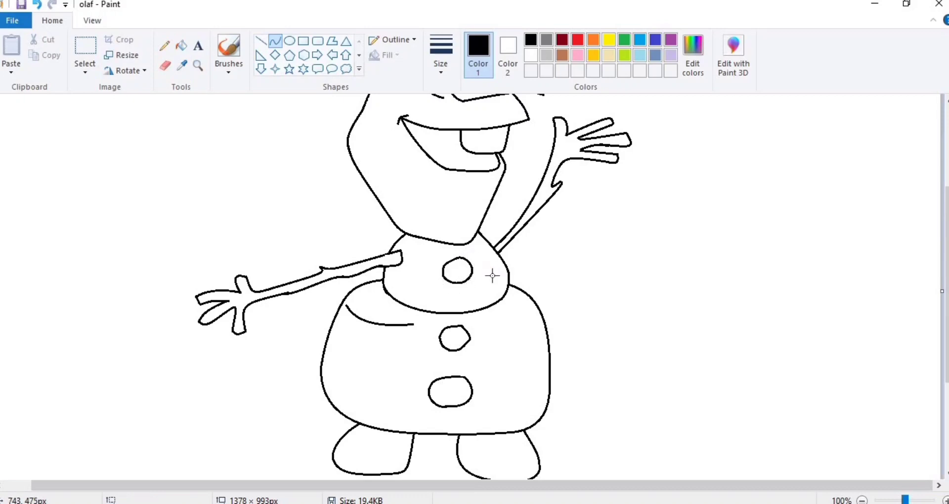
# Fill both twig arms and both eyebrows with dark brown
pyautogui.moveTo(947, 277); pyautogui.dragTo(947, 99)
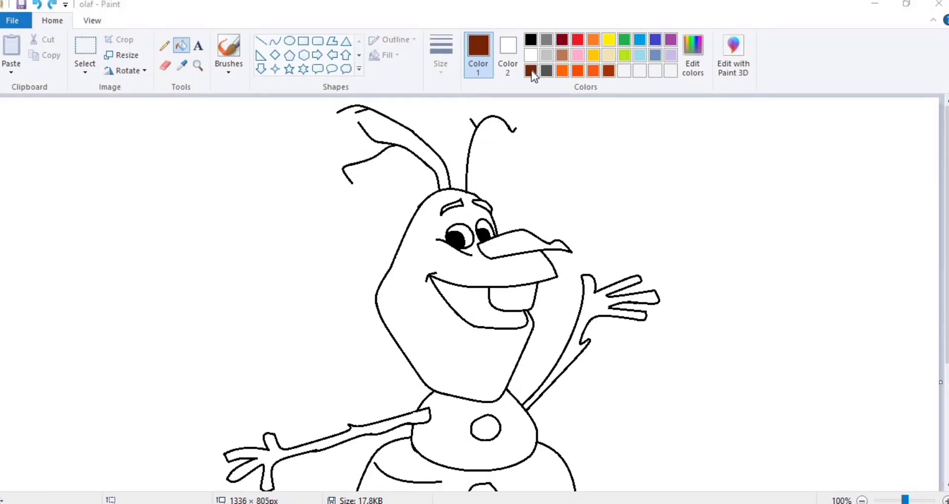
pyautogui.click(598, 302)
pyautogui.click(487, 202)
pyautogui.click(455, 204)
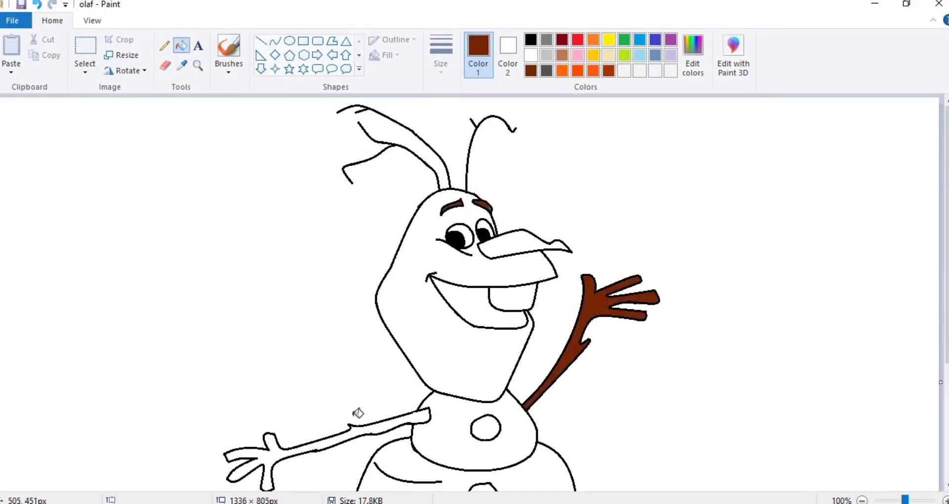
pyautogui.click(384, 425)
# Fill the carrot nose with orange and the open mouth around the tooth with dark grey
pyautogui.click(593, 70)
pyautogui.click(528, 239)
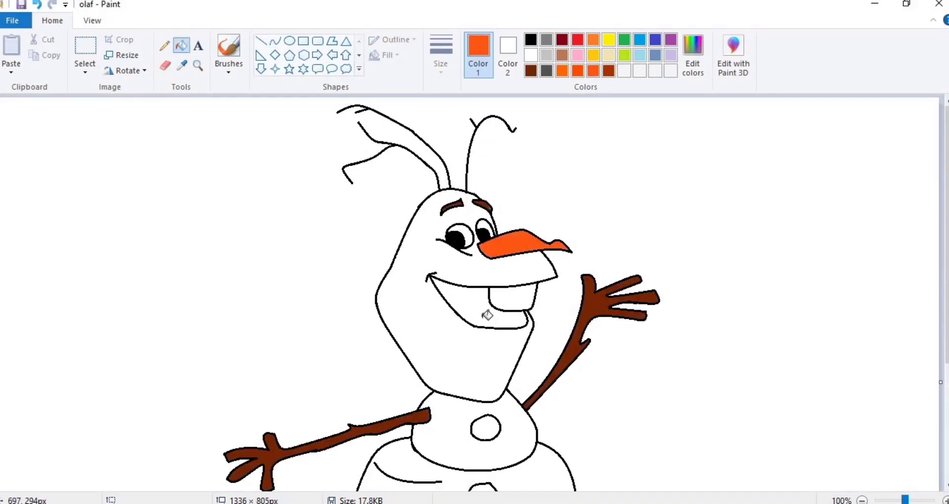
pyautogui.click(546, 71)
pyautogui.click(482, 294)
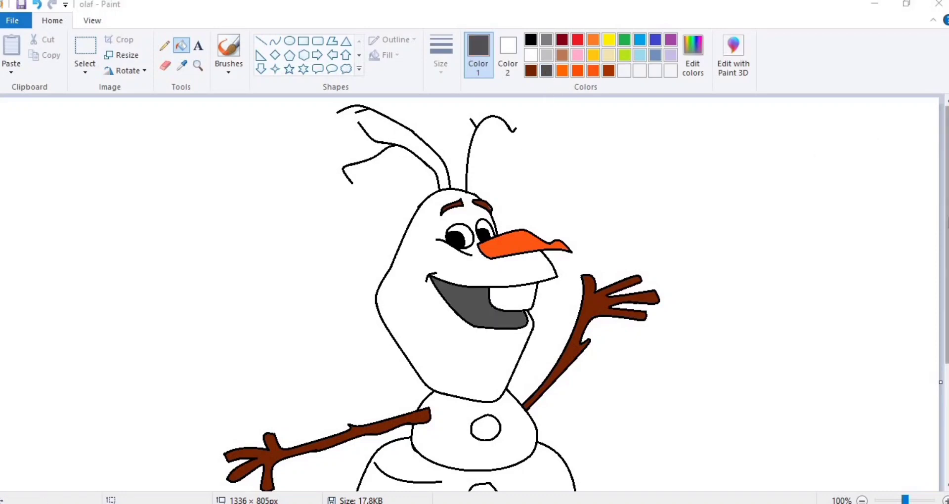
# Fill the three round buttons on the snowballs with dark grey
pyautogui.scroll(-3, 485, 292)
pyautogui.click(486, 286)
pyautogui.click(483, 353)
pyautogui.click(479, 406)
pyautogui.scroll(3, 484, 292)
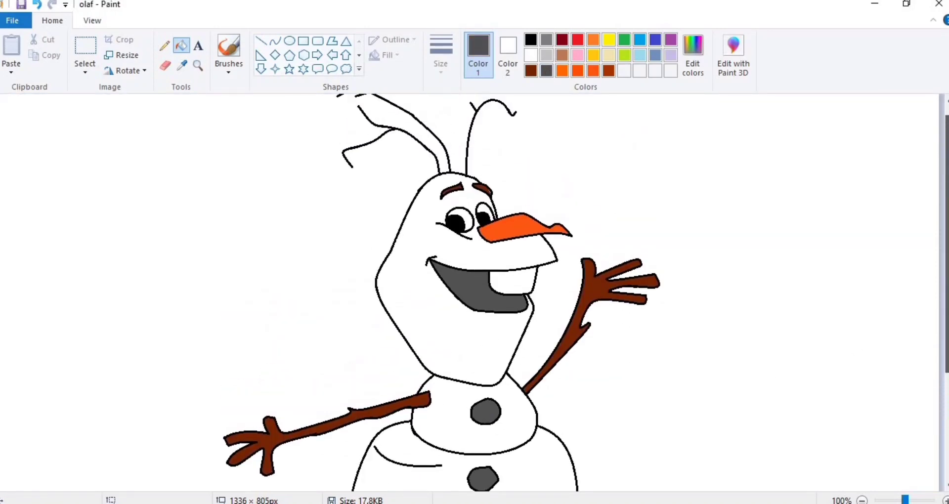
# Set up the Pencil with the custom reddish-brown colour and a different line thickness
pyautogui.scroll(-1, 345, 98)
pyautogui.click(164, 47)
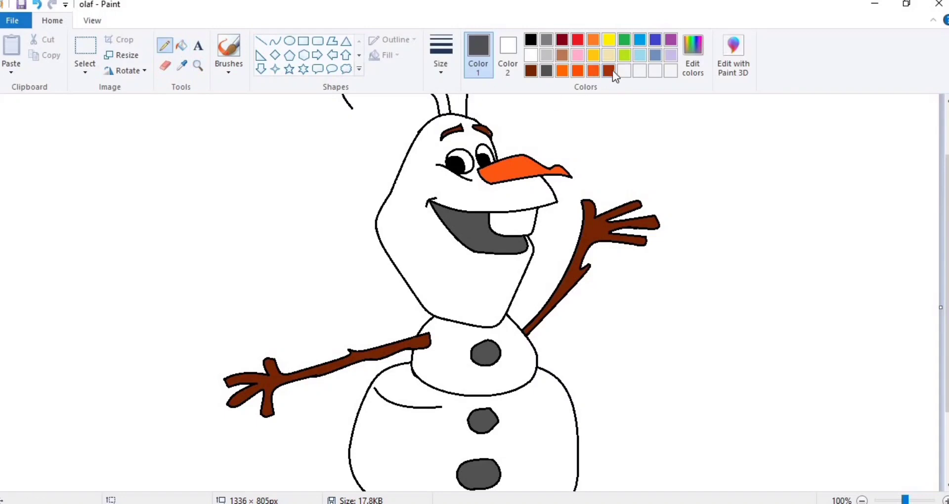
pyautogui.click(609, 71)
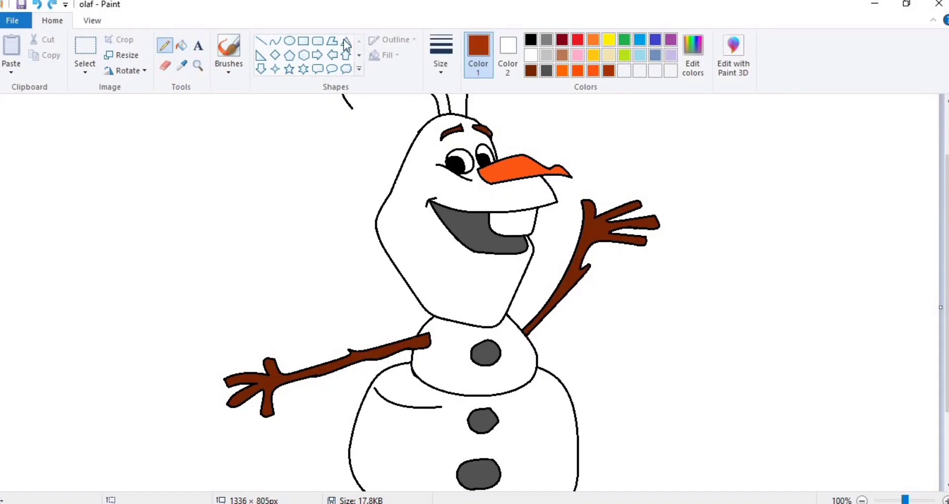
pyautogui.click(441, 52)
pyautogui.click(425, 121)
pyautogui.click(275, 40)
pyautogui.moveTo(493, 167); pyautogui.dragTo(514, 172)
pyautogui.click(492, 173)
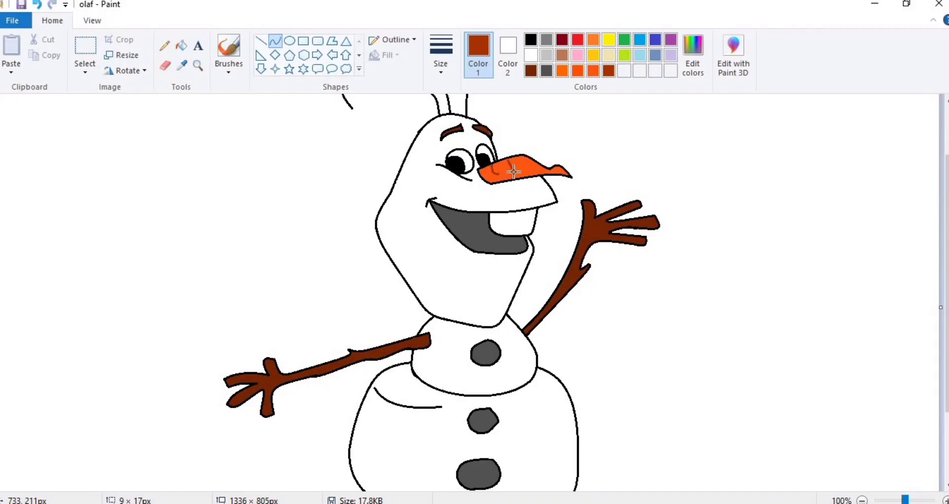
# Draw short curved reddish-brown creases along the carrot nose with the Pencil and save the drawing
pyautogui.click(165, 45)
pyautogui.click(92, 20)
pyautogui.click(11, 55)
pyautogui.moveTo(197, 487); pyautogui.dragTo(513, 486)
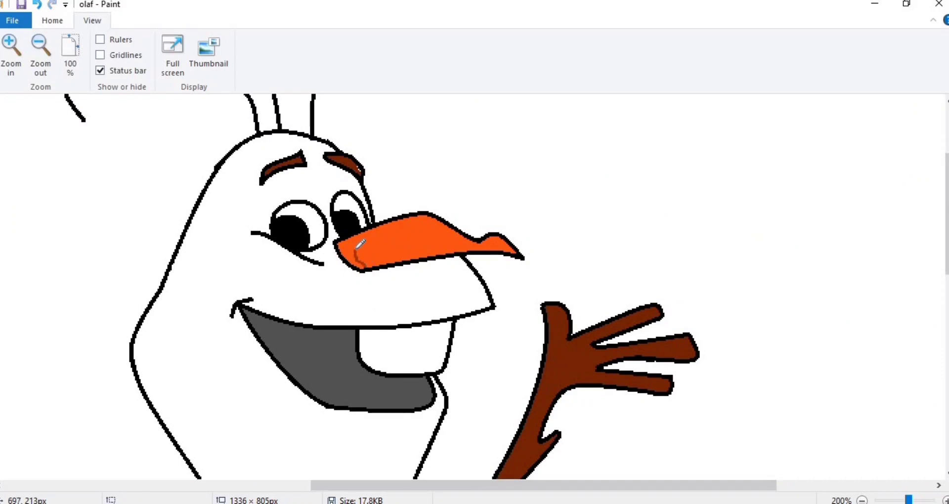
pyautogui.moveTo(388, 229); pyautogui.dragTo(384, 261)
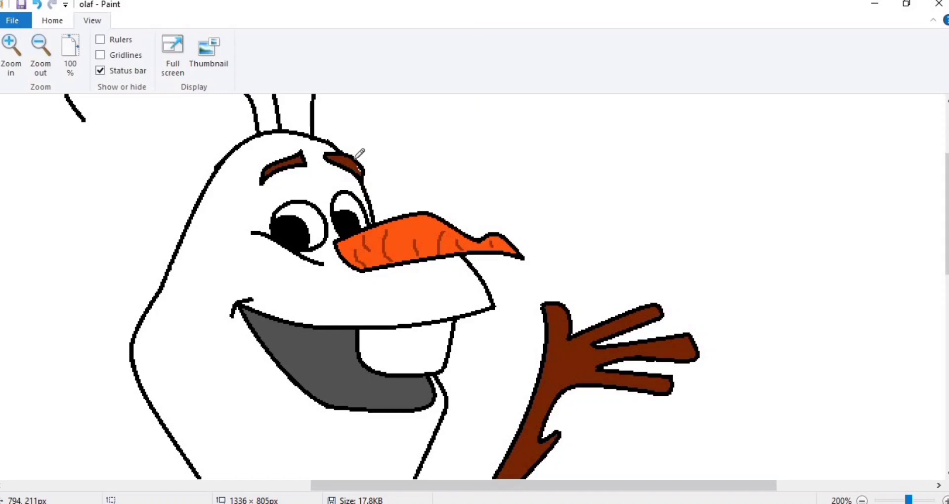
pyautogui.click(47, 49)
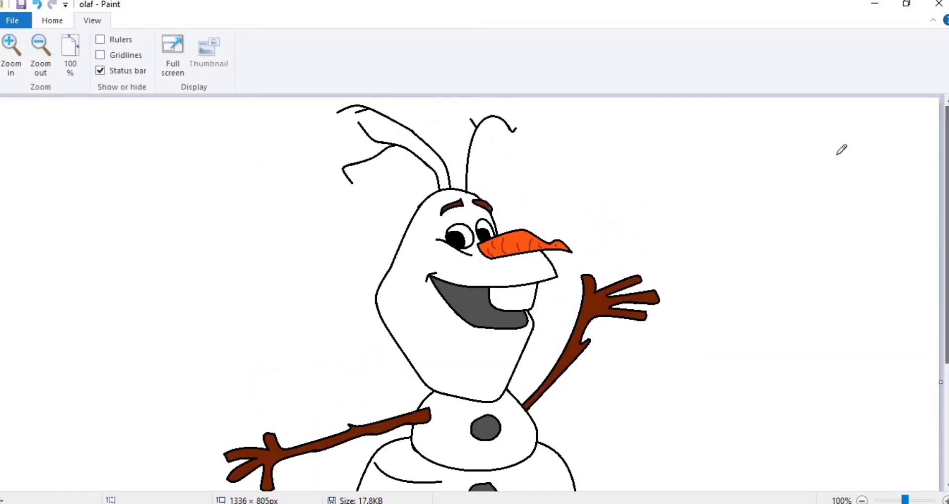
pyautogui.hotkey('ctrl', 's')
# Add the text "OLAF" in the empty area left of the head and enlarge its text box
pyautogui.click(52, 20)
pyautogui.click(197, 43)
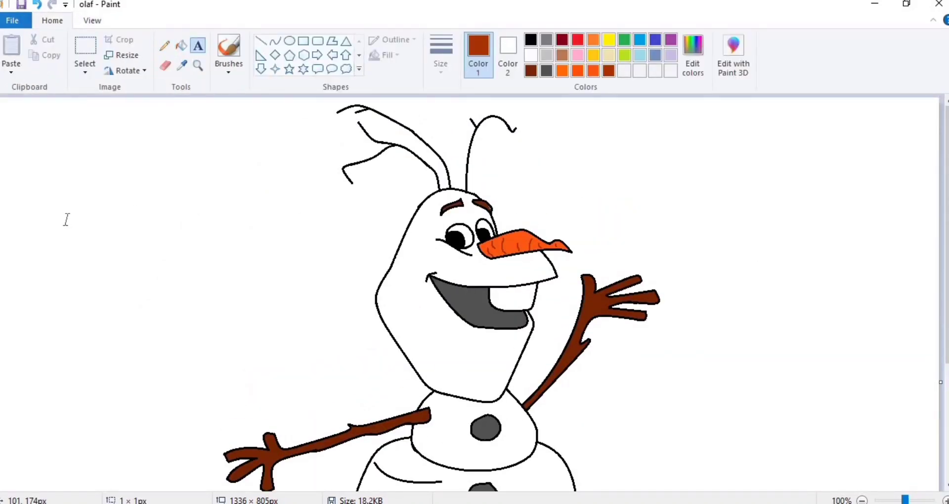
pyautogui.click(66, 217)
pyautogui.write('OLAF')
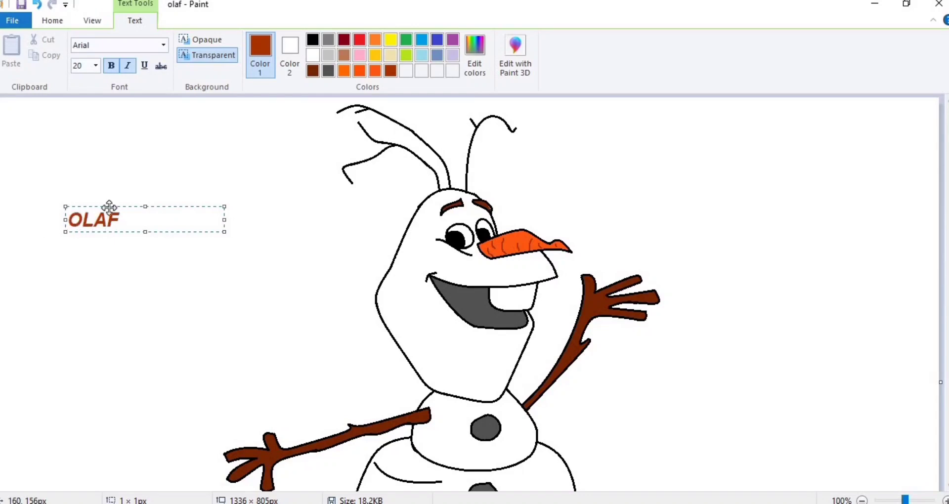
pyautogui.moveTo(109, 207); pyautogui.dragTo(262, 206)
pyautogui.moveTo(376, 221); pyautogui.dragTo(367, 297)
# Format the "OLAF" text at size 36, underlined and in reddish-brown
pyautogui.hotkey('shift', 'Left')
pyautogui.hotkey('shift', 'Left')
pyautogui.hotkey('shift', 'Left')
pyautogui.hotkey('shift', 'Left')
pyautogui.click(96, 65)
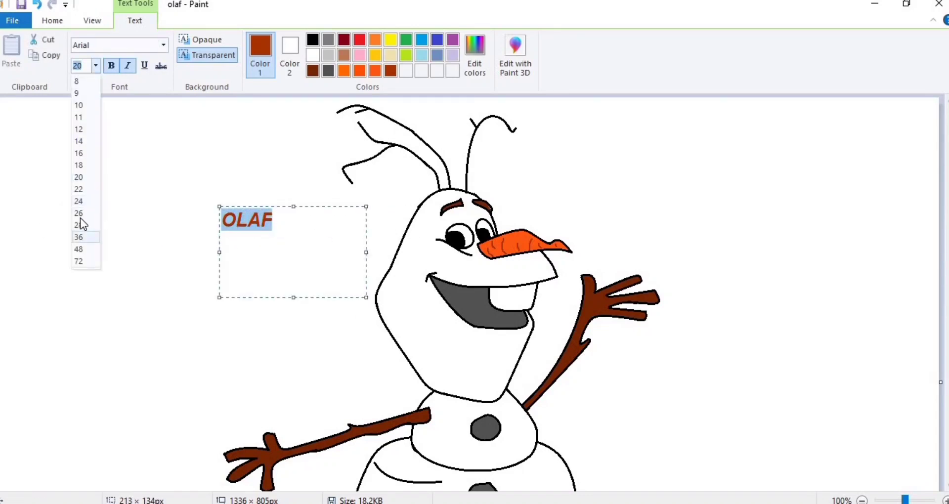
pyautogui.click(79, 237)
pyautogui.click(145, 66)
pyautogui.click(312, 40)
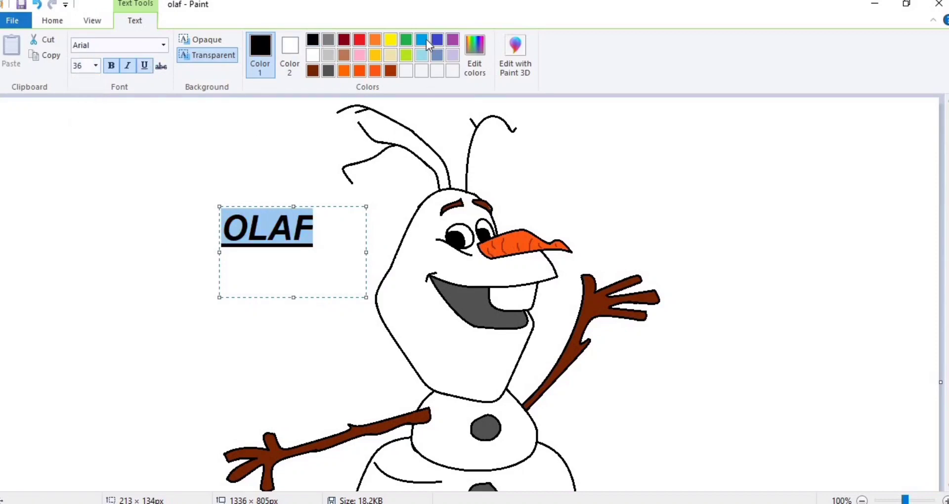
pyautogui.click(437, 40)
pyautogui.click(390, 71)
pyautogui.click(137, 273)
# Add the artist's full name below the "OLAF" title and set it to size 20
pyautogui.click(150, 267)
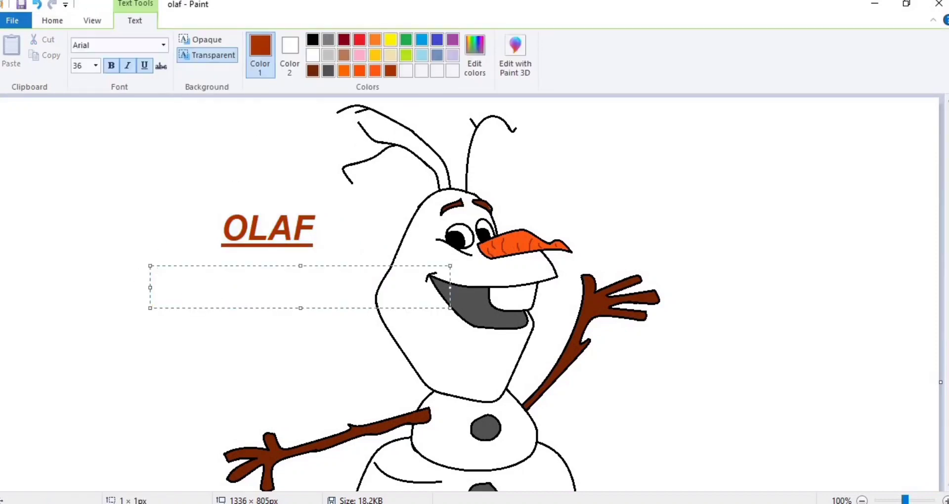
pyautogui.write('Misbah Shaikh')
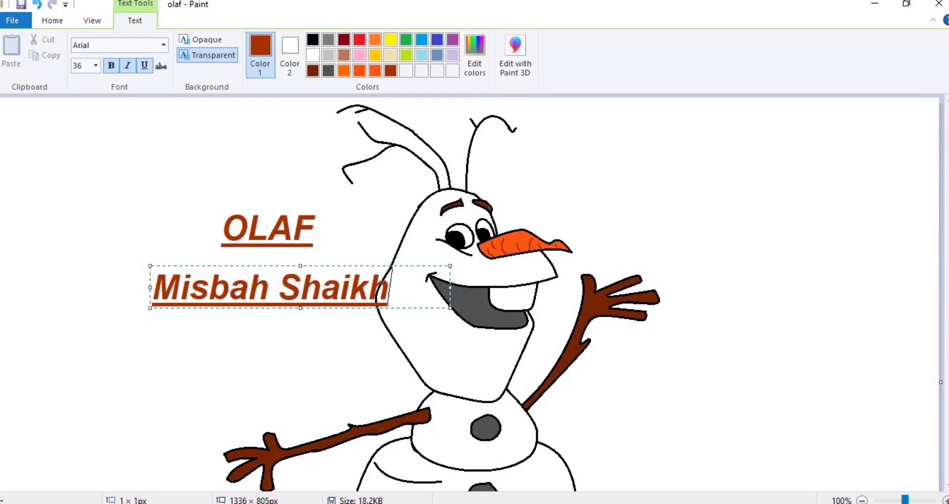
pyautogui.hotkey('ctrl', 'a')
pyautogui.click(95, 65)
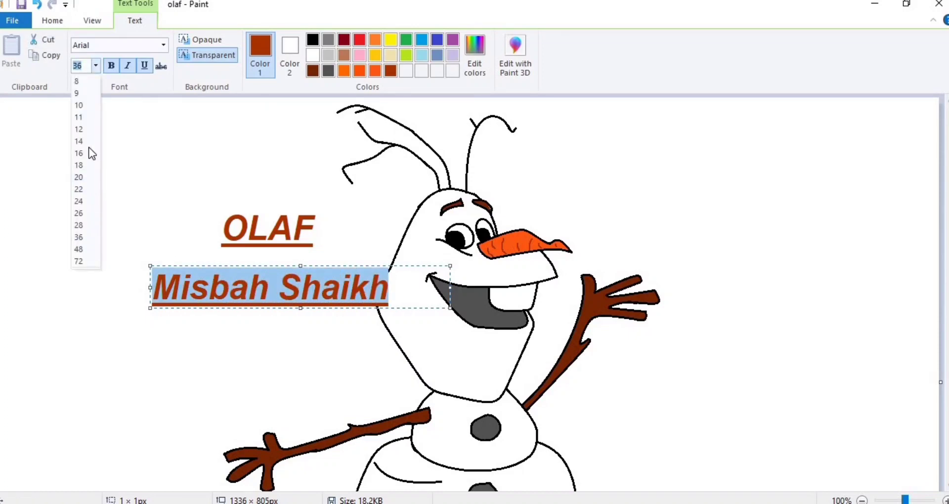
pyautogui.click(84, 177)
pyautogui.click(186, 260)
# Move the artist's name to the right so it sits beneath the "OLAF" title
pyautogui.click(91, 53)
pyautogui.moveTo(151, 266); pyautogui.dragTo(290, 297)
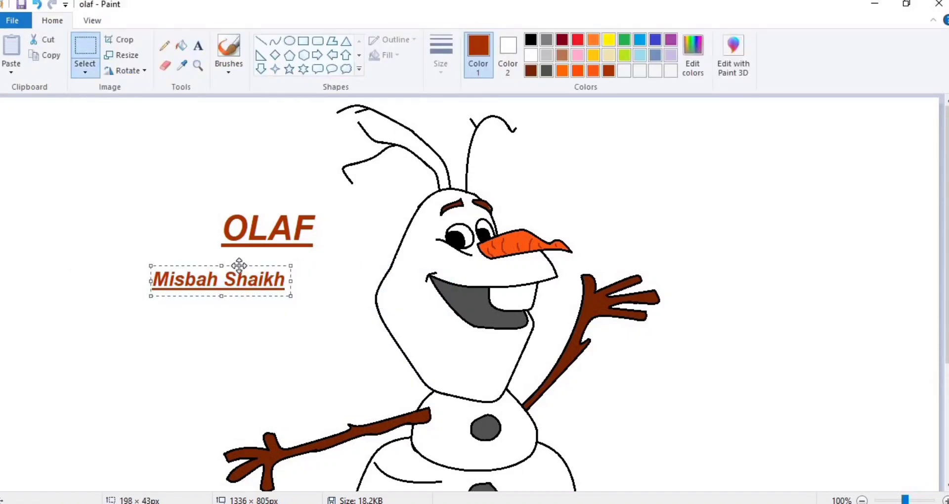
pyautogui.moveTo(239, 265); pyautogui.dragTo(303, 261)
pyautogui.click(372, 223)
# Switch to the Documents folder and open olaf.png in Photos
pyautogui.moveTo(390, 503)
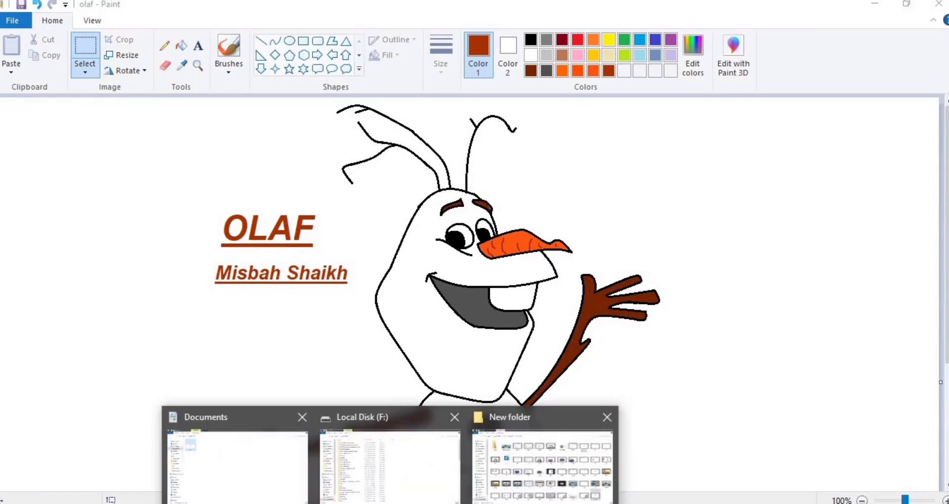
pyautogui.click(302, 454)
pyautogui.rightClick(168, 93)
pyautogui.click(149, 100)
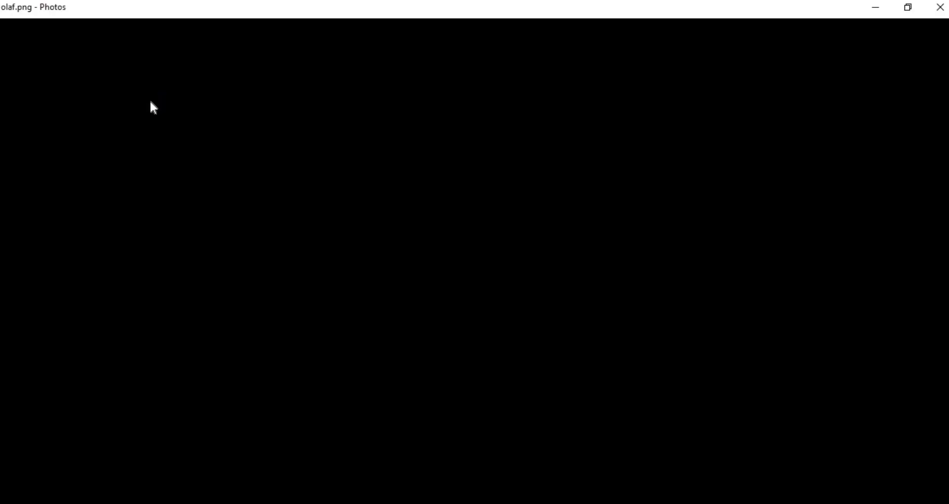